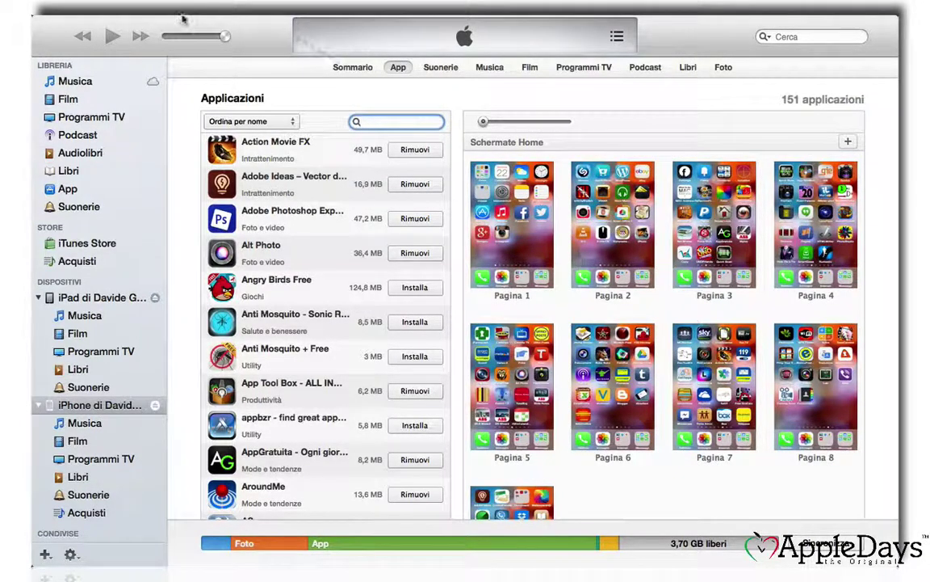
- Check the installed iTunes version in the program information window and close it
mouse_move(183, 17)
left_click(120, 22)
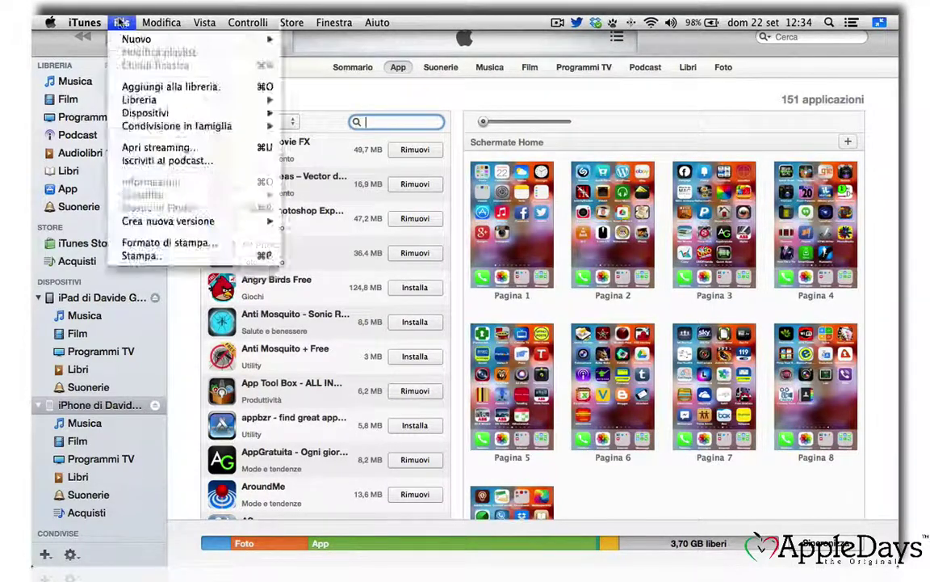
mouse_move(93, 21)
left_click(91, 39)
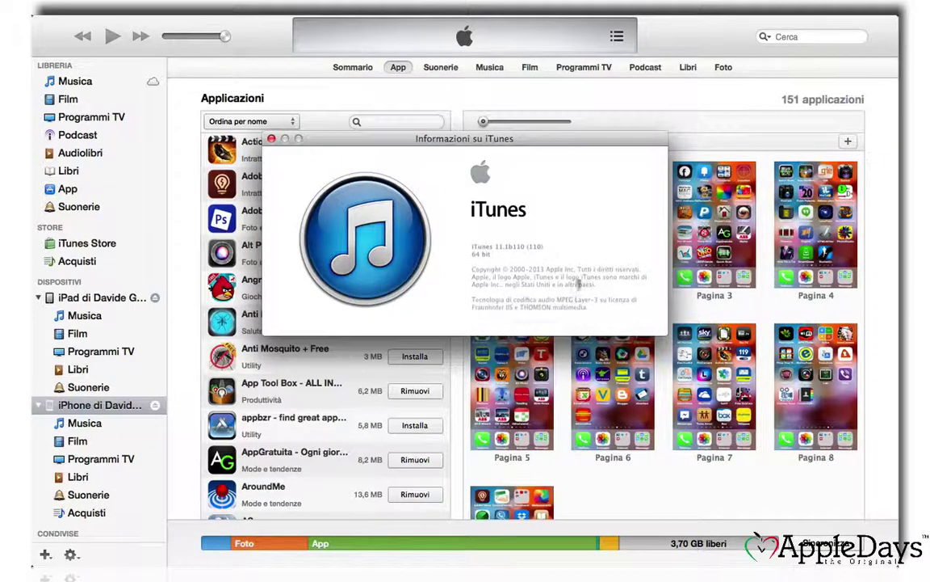
left_click(272, 140)
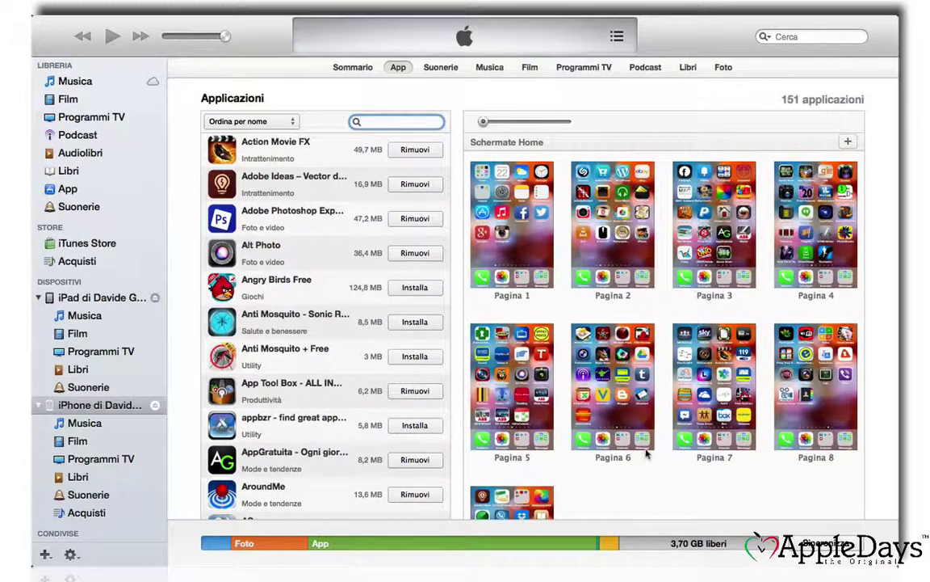
- Examine the iPhone's home screen pages and its Messaggi, Extra, Edicola, Internet and mappe folders
scroll(646, 454, "down", 10)
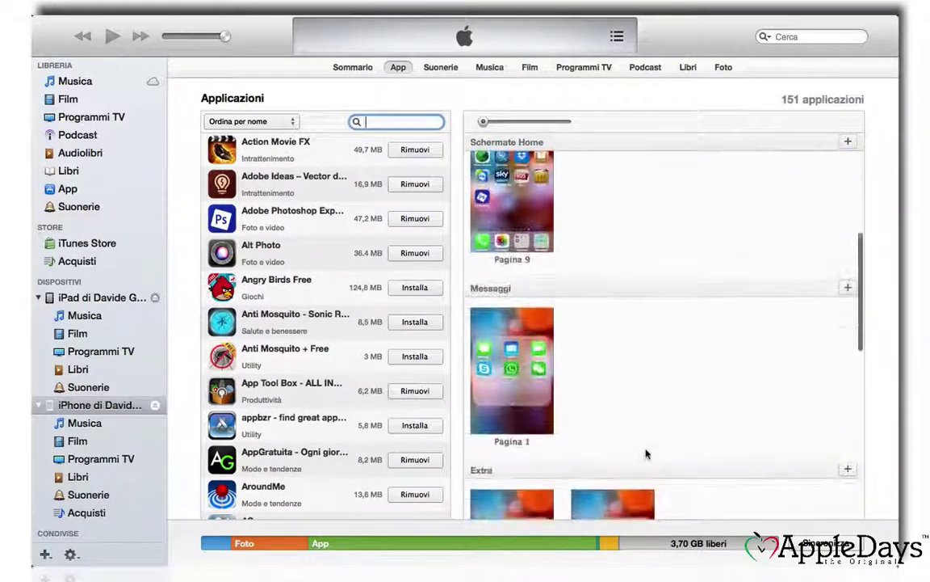
scroll(646, 454, "up", 10)
scroll(646, 454, "down", 12)
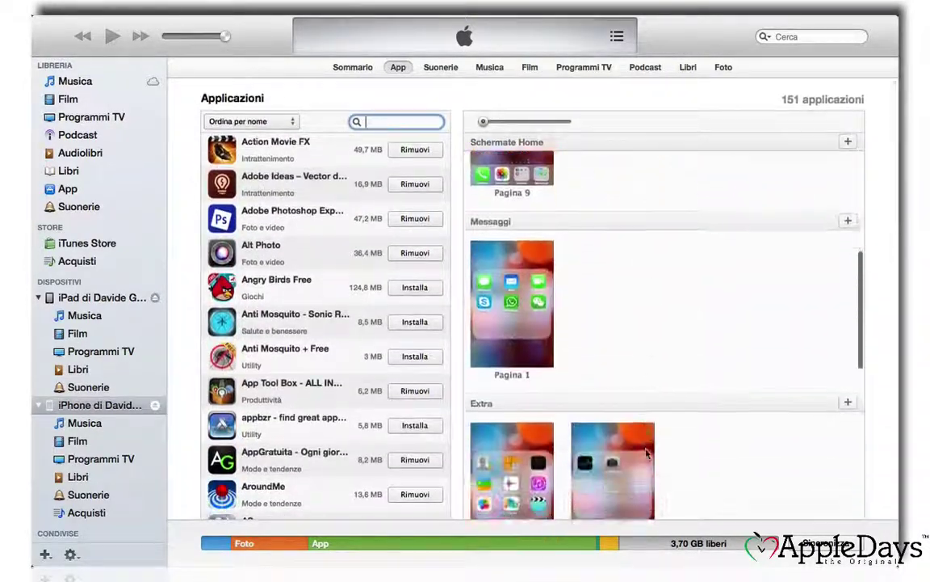
scroll(646, 454, "down", 5)
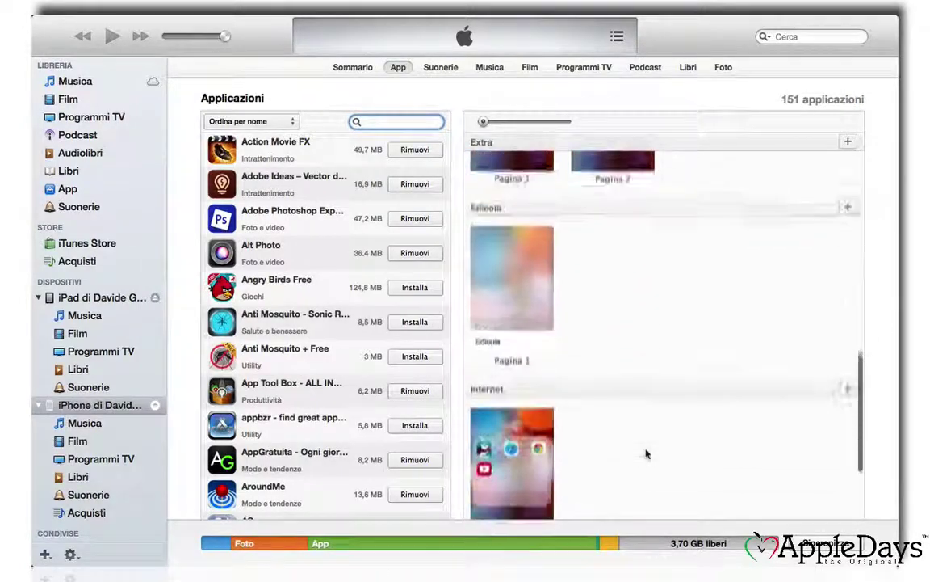
scroll(646, 454, "down", 2)
scroll(646, 453, "up", 8)
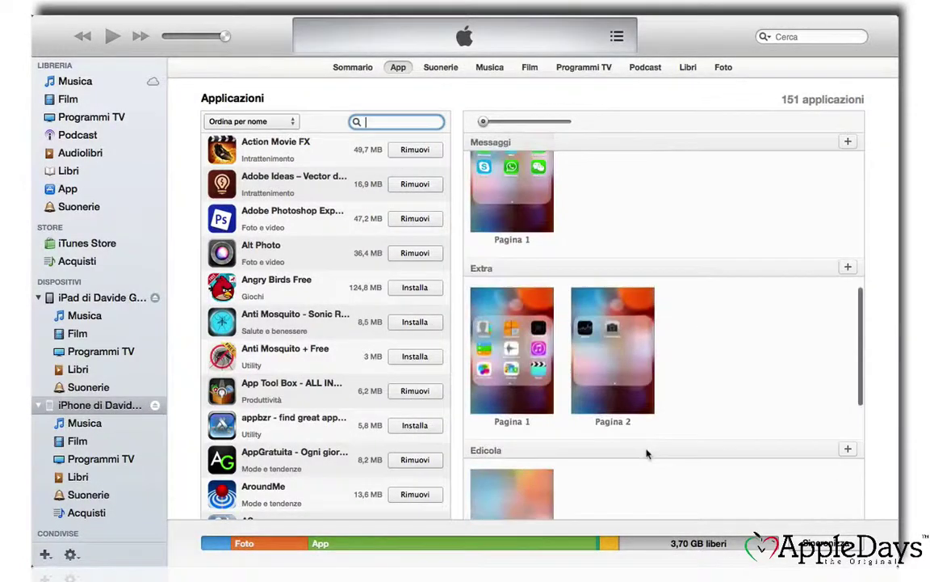
scroll(646, 454, "up", 10)
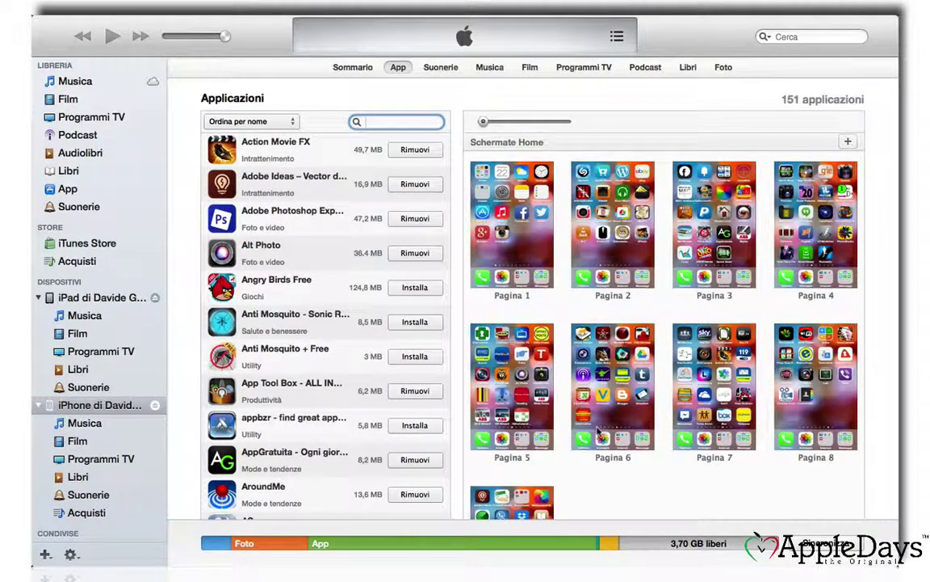
scroll(611, 440, "down", 5)
scroll(612, 440, "down", 4)
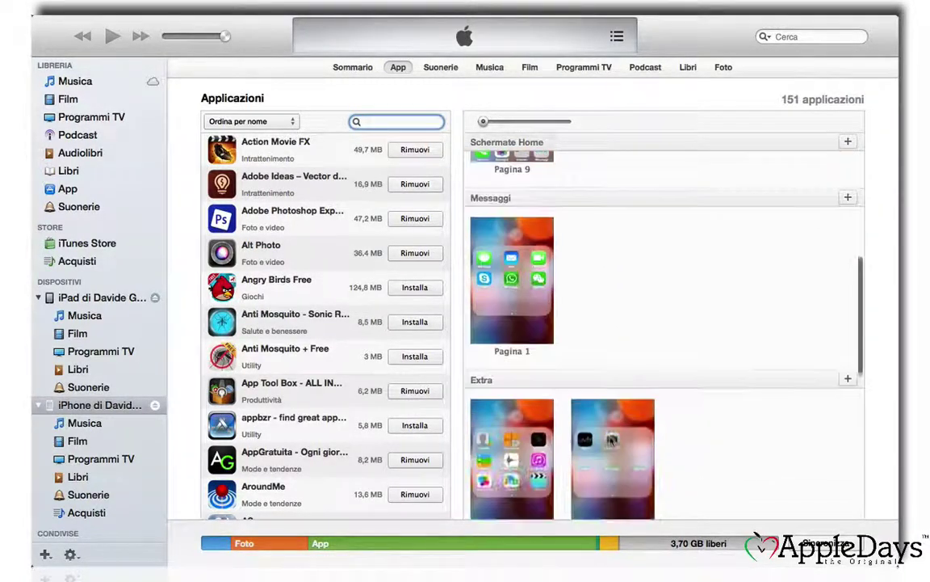
scroll(612, 440, "down", 3)
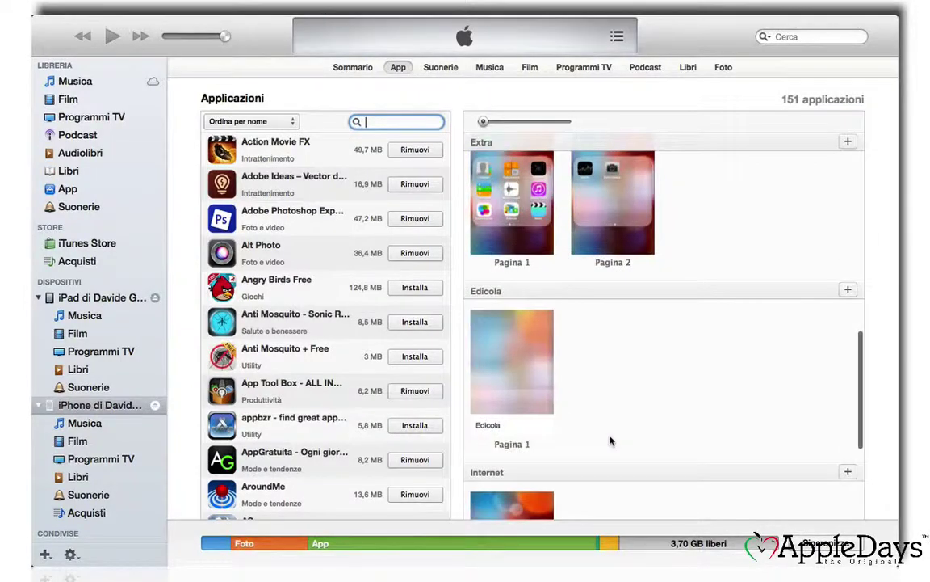
scroll(611, 440, "up", 2)
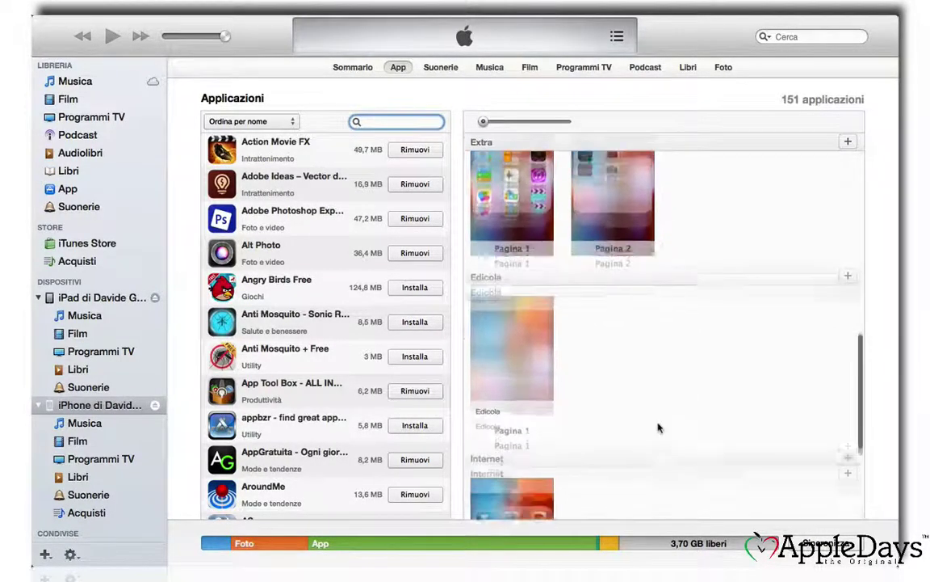
scroll(593, 371, "down", 3)
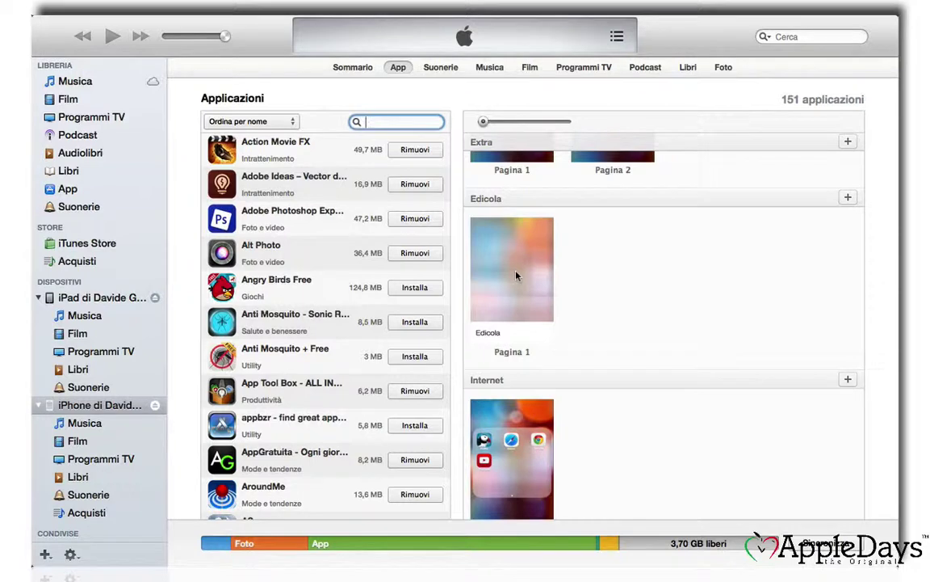
scroll(566, 283, "down", 3)
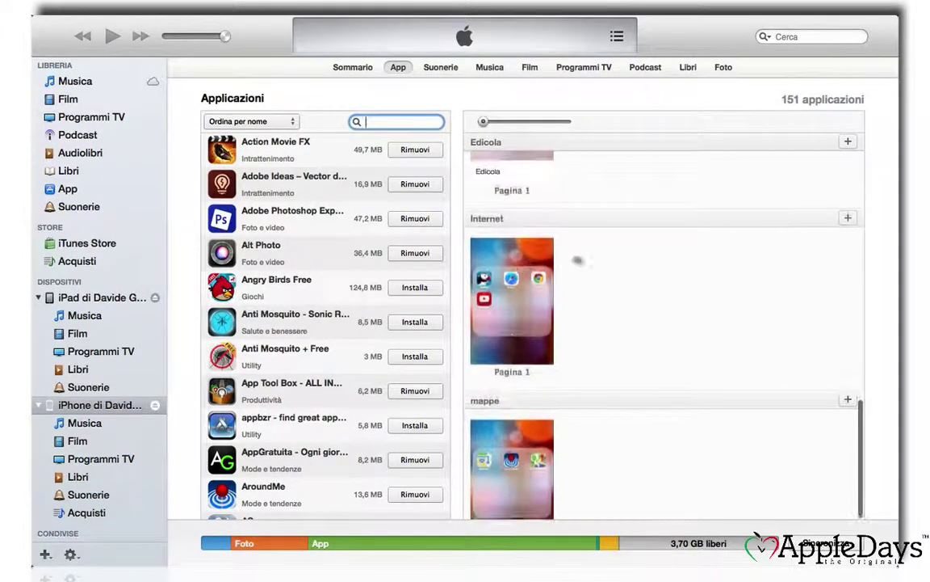
scroll(626, 285, "up", 2)
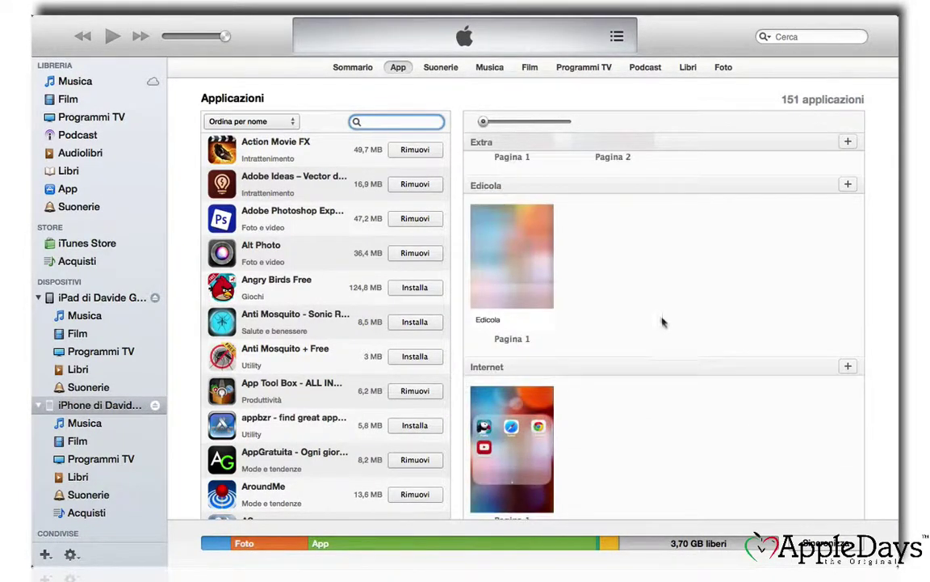
- Switch from the iPhone to the iPad and show its applications and home screen layout
left_click(83, 297)
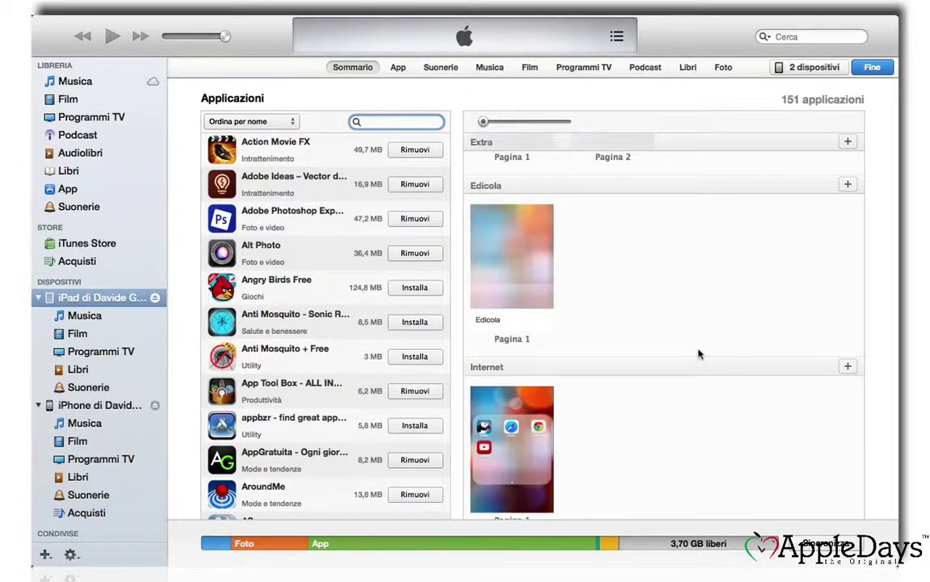
left_click(85, 297)
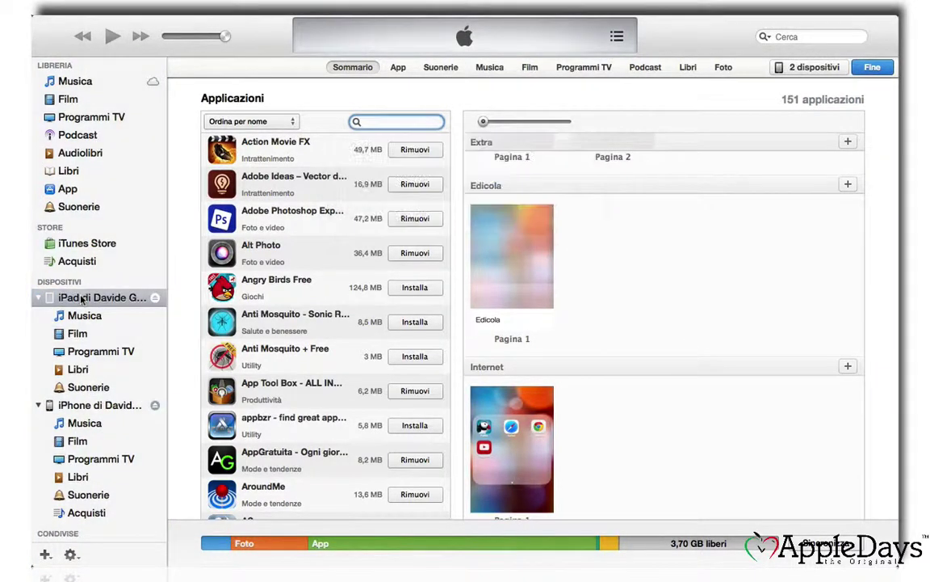
left_click(66, 301)
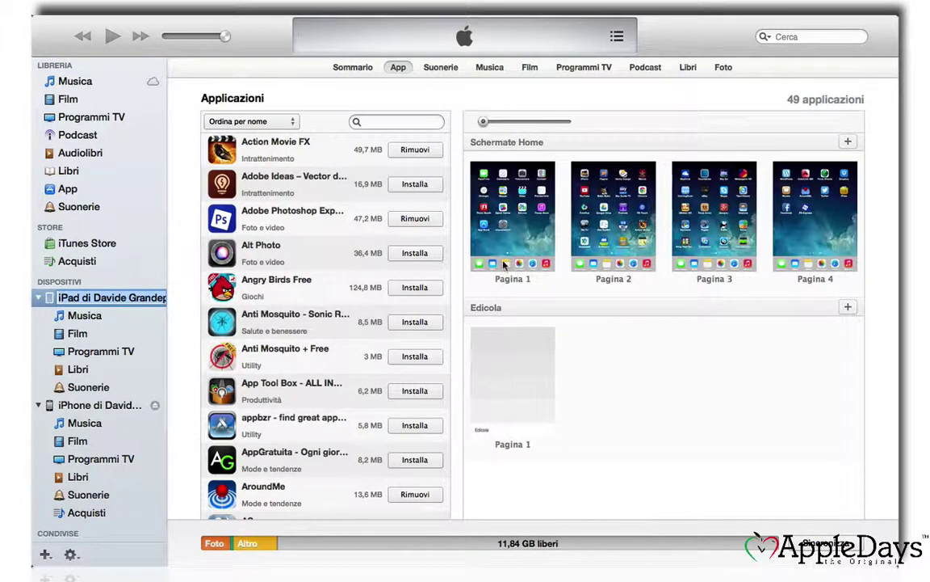
- Preview the iPad's home screen pages 1 and 3 at enlarged size, and close the preview
double_click(515, 390)
left_click(772, 445)
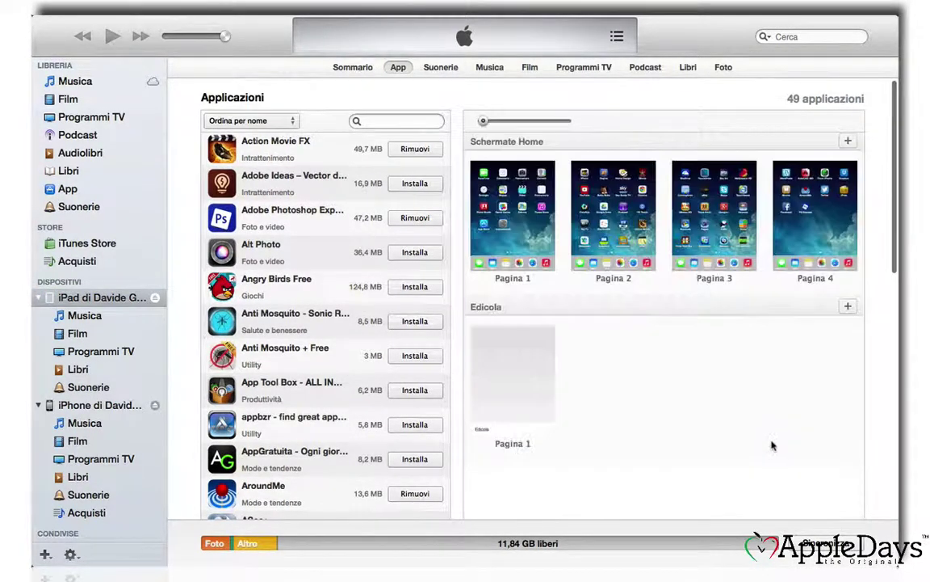
double_click(510, 257)
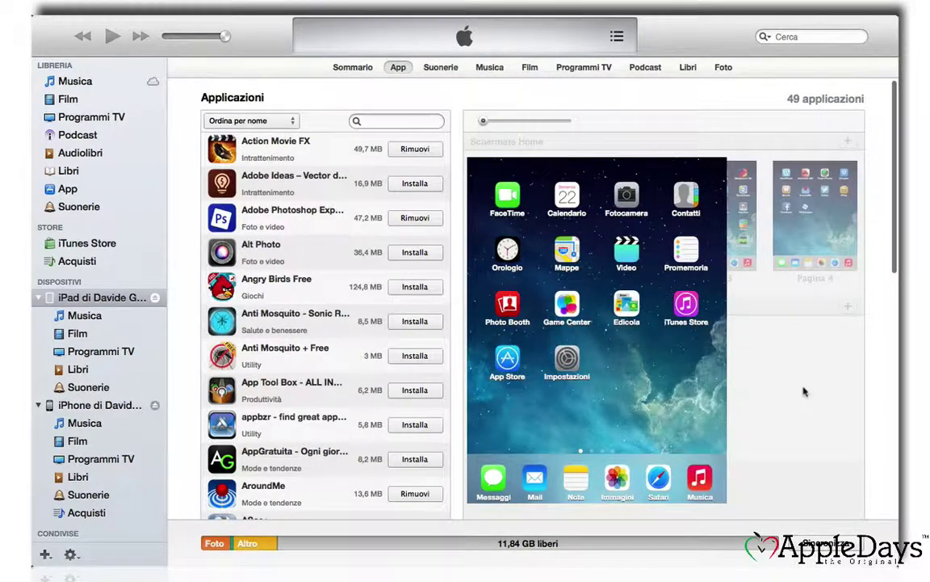
left_click(745, 243)
double_click(731, 236)
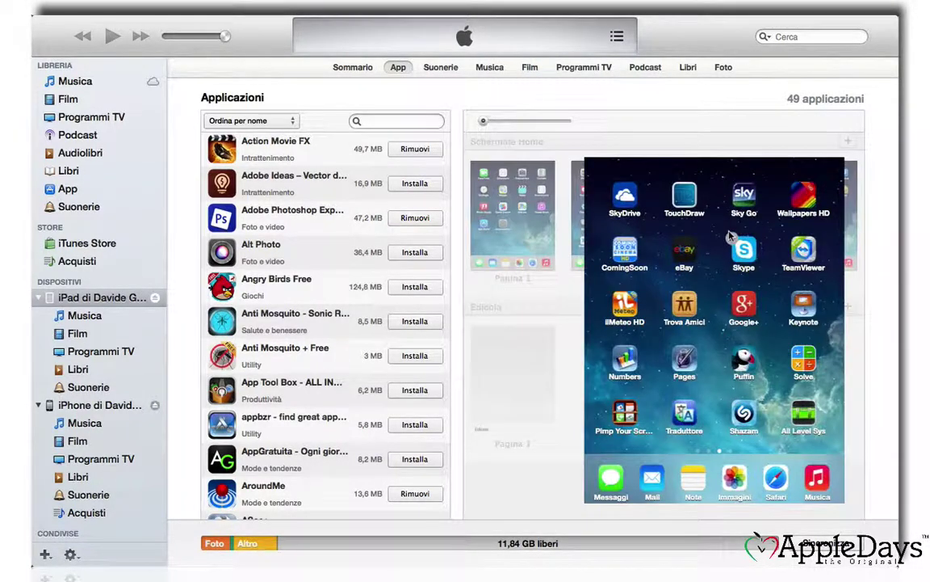
left_click(580, 239)
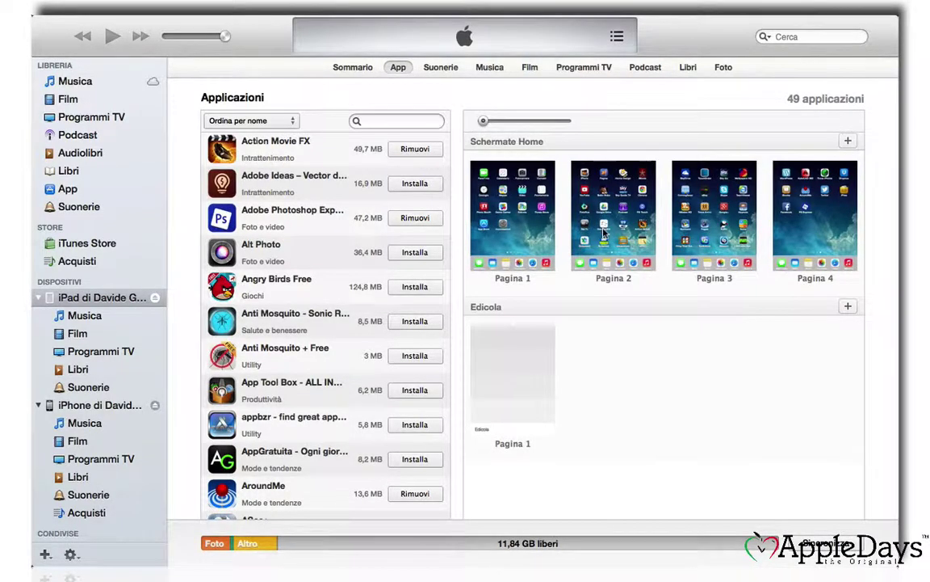
- Group Safari with Chrome in a new folder on the iPad's home screen page 2 and name it Internet
double_click(602, 233)
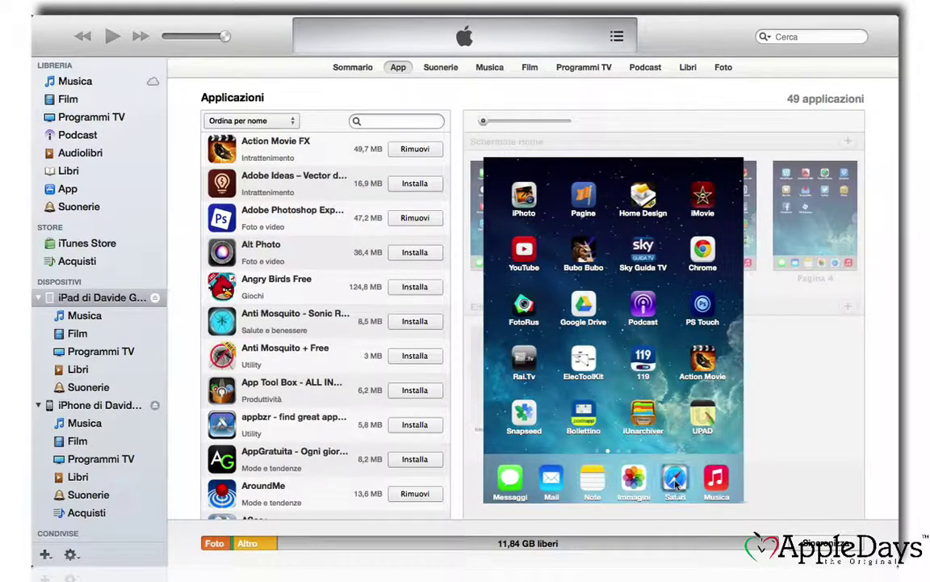
left_click_drag(677, 482, 703, 254)
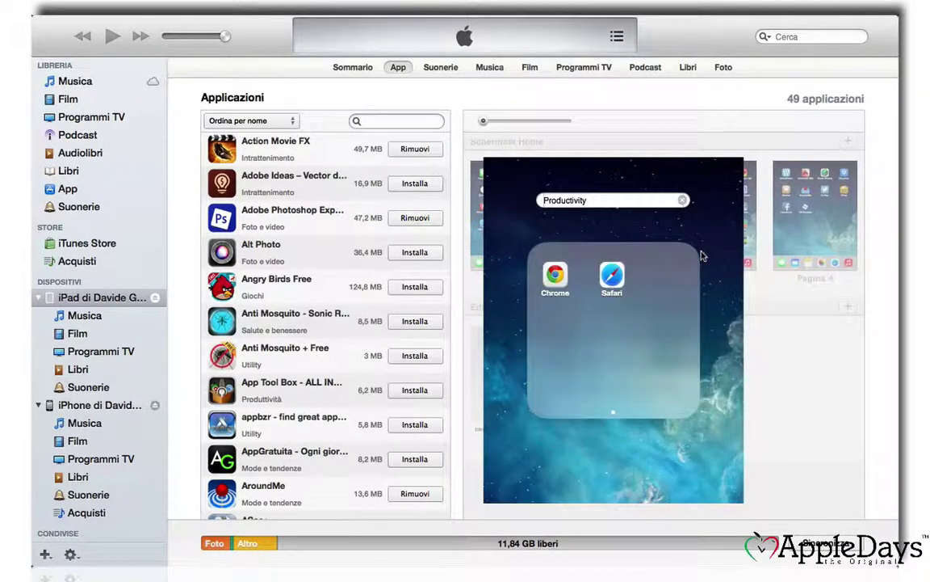
left_click(600, 201)
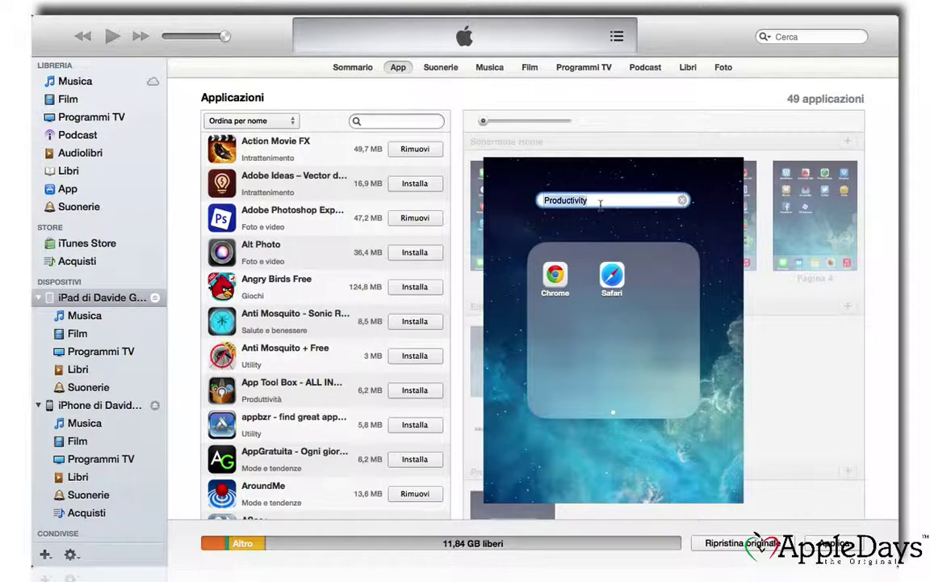
type("Internet")
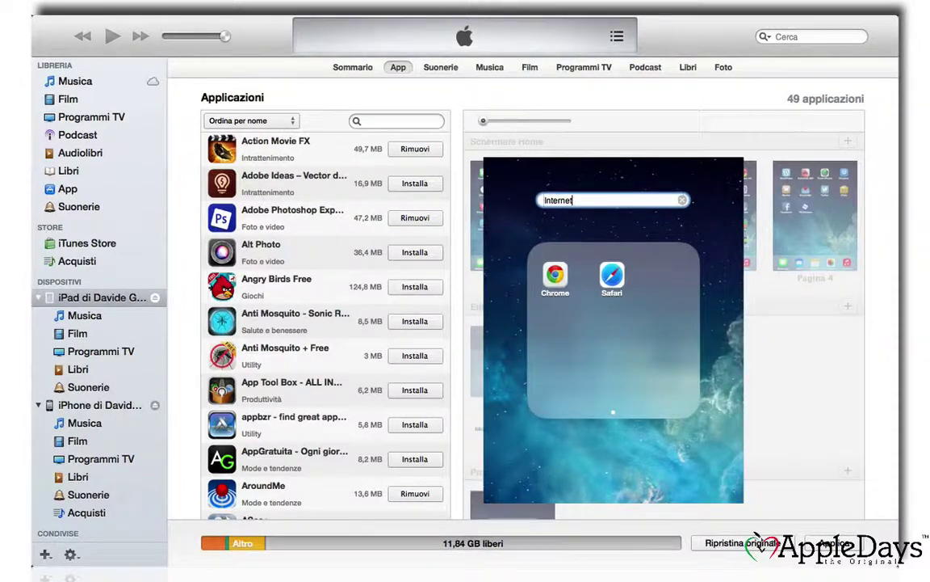
key("Return")
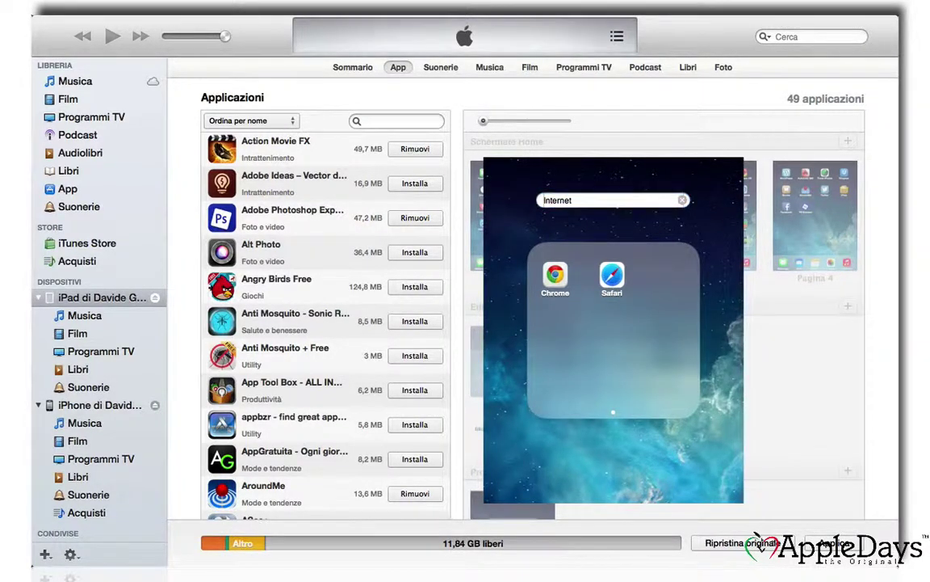
left_click(792, 415)
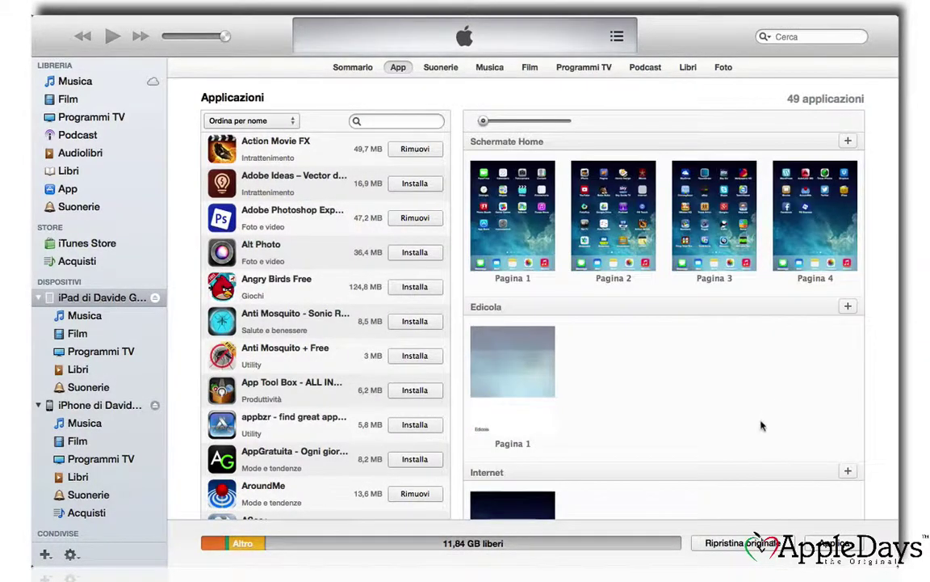
- Move the Puffin app from home screen page 3 into the Internet folder
scroll(761, 425, "down", 5)
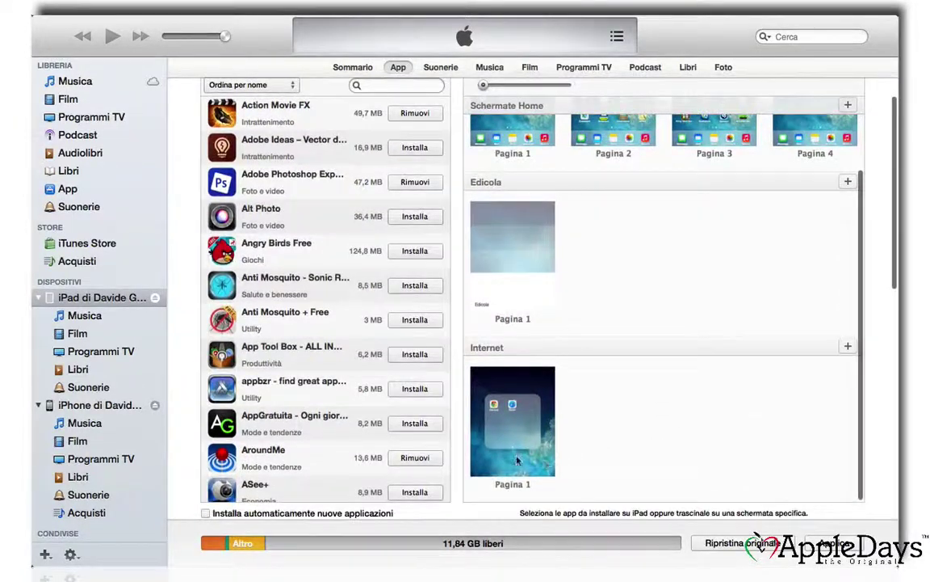
scroll(675, 385, "up", 5)
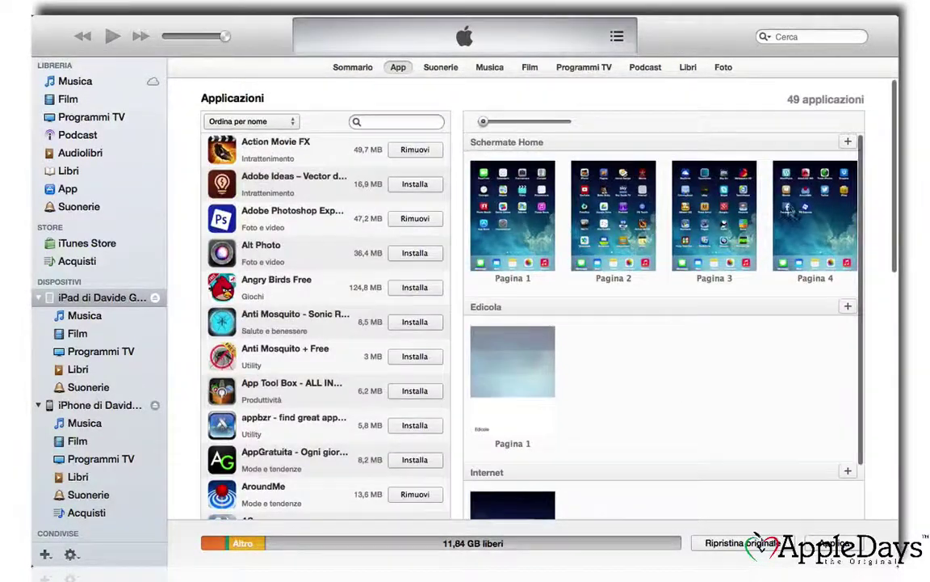
double_click(735, 231)
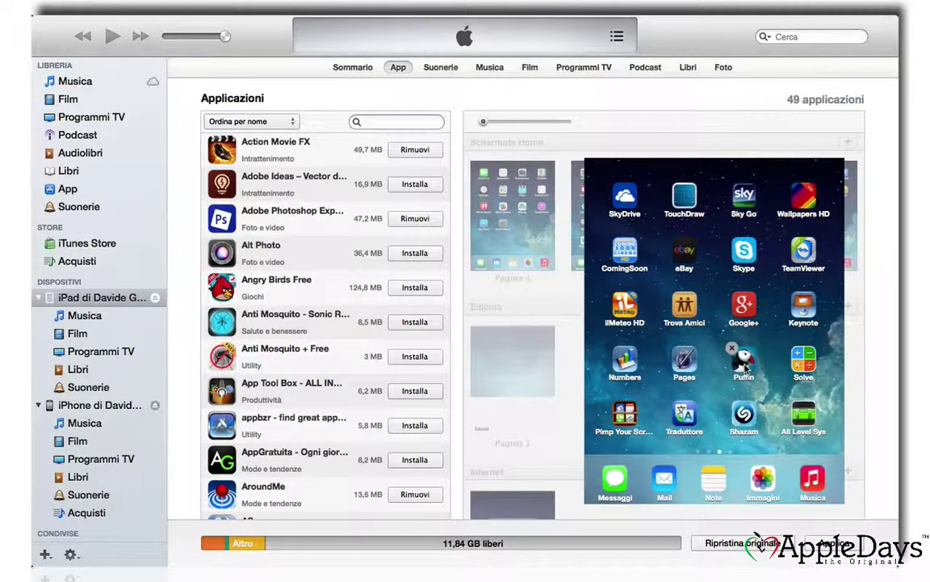
left_click_drag(746, 367, 645, 327)
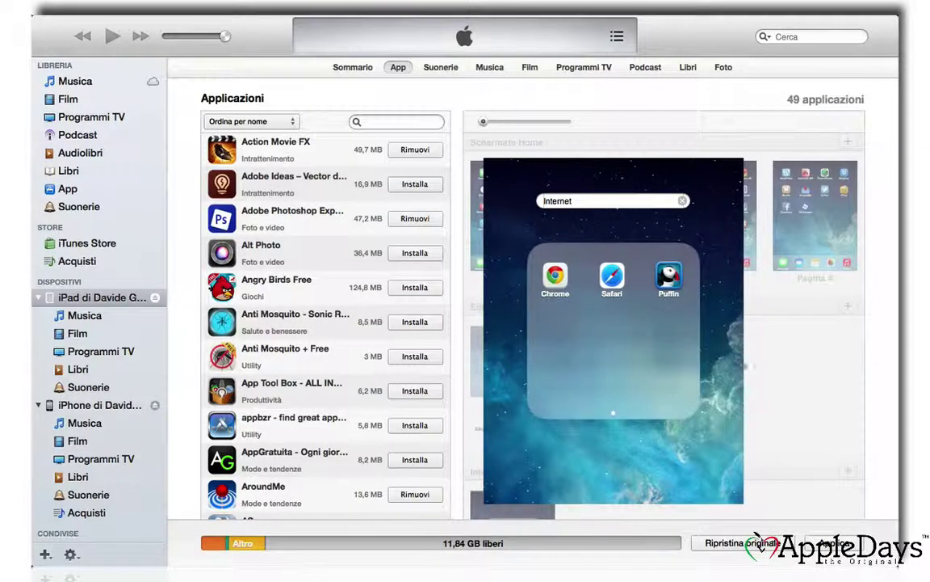
left_click(783, 384)
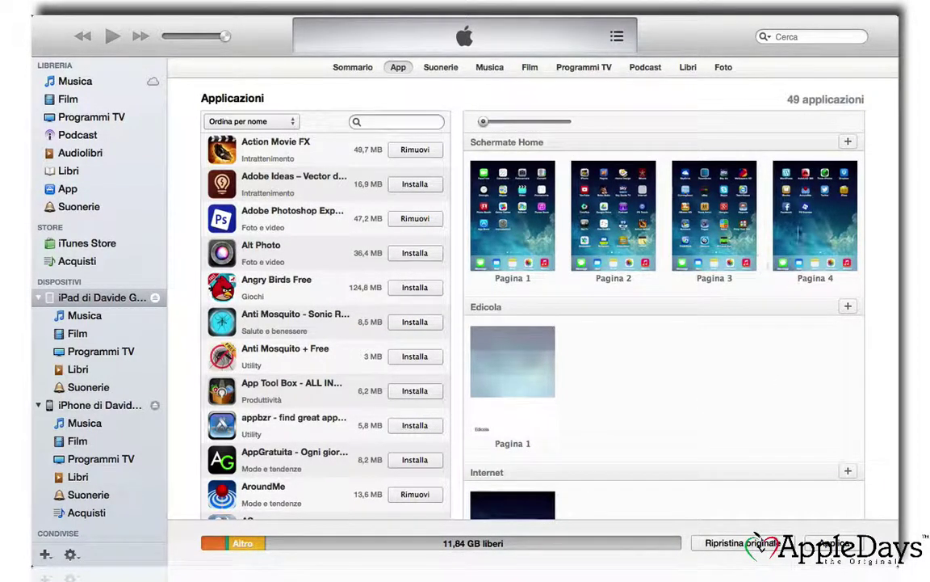
- Group Facebook with Twitter in a new folder on home screen page 4
left_click(618, 212)
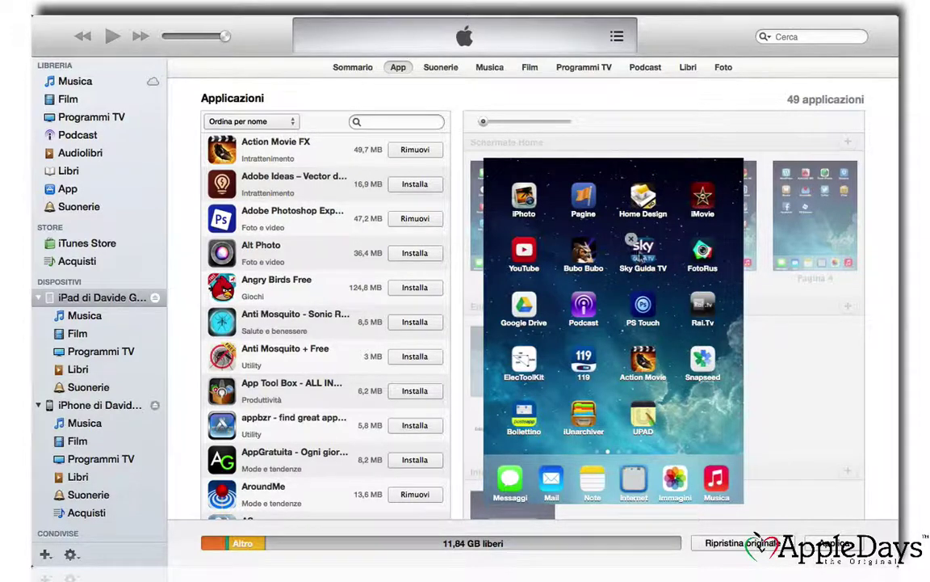
left_click(808, 251)
double_click(809, 231)
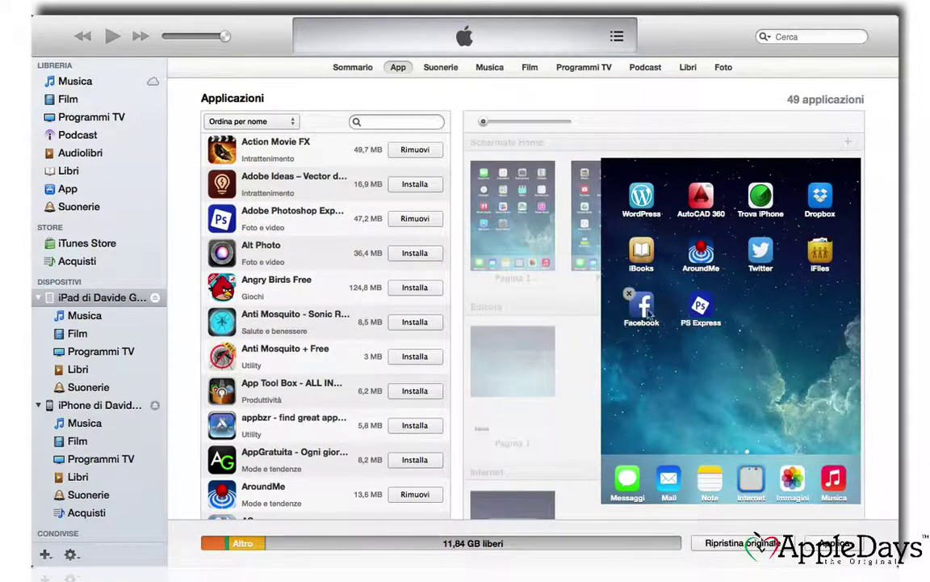
left_click_drag(649, 313, 759, 264)
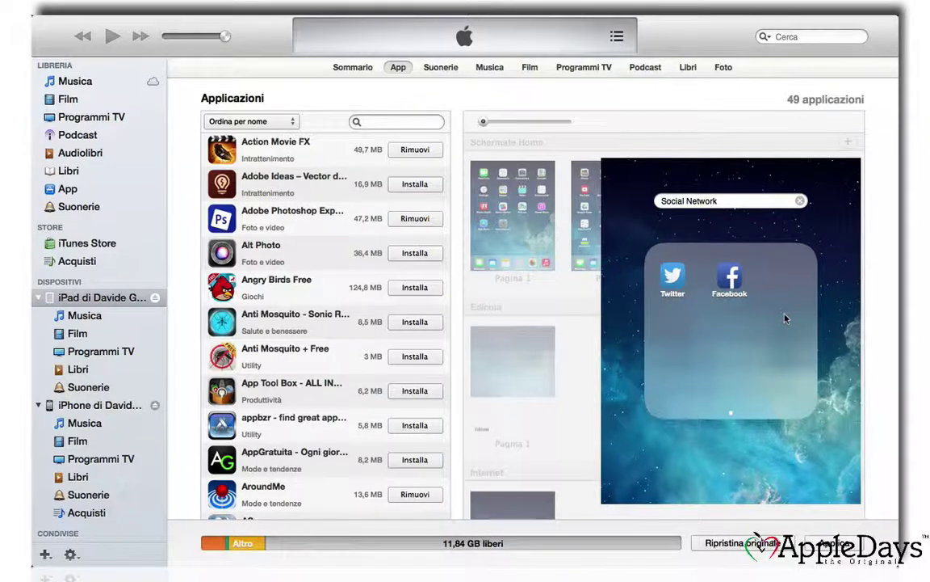
- Move the Pagine app from home screen page 2 into the Social Network folder and check the folder's contents
left_click(576, 396)
double_click(819, 210)
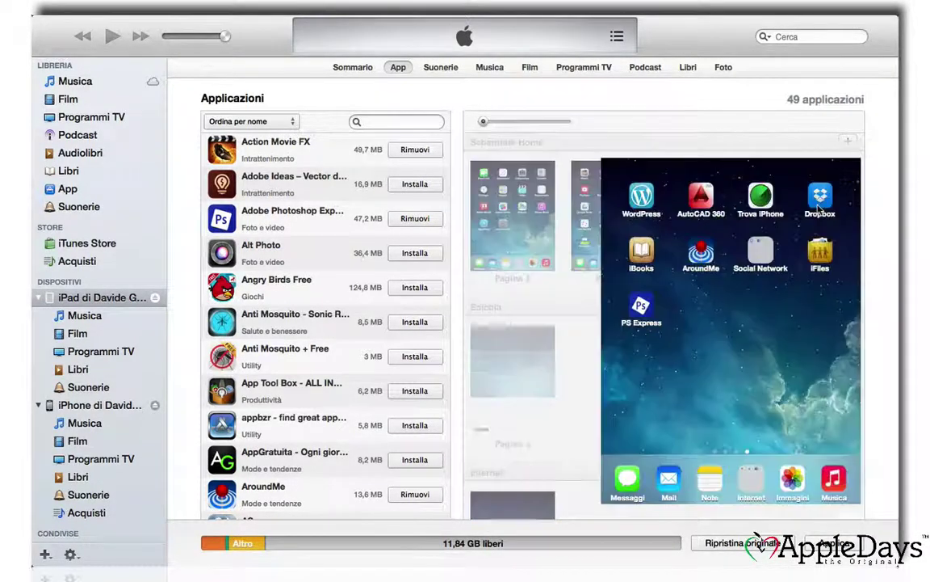
left_click(523, 346)
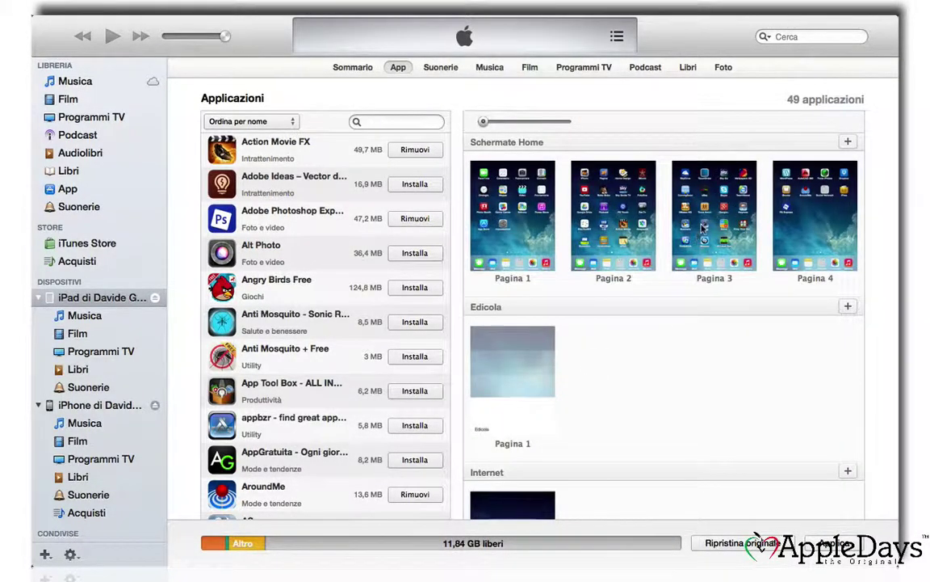
left_click(702, 228)
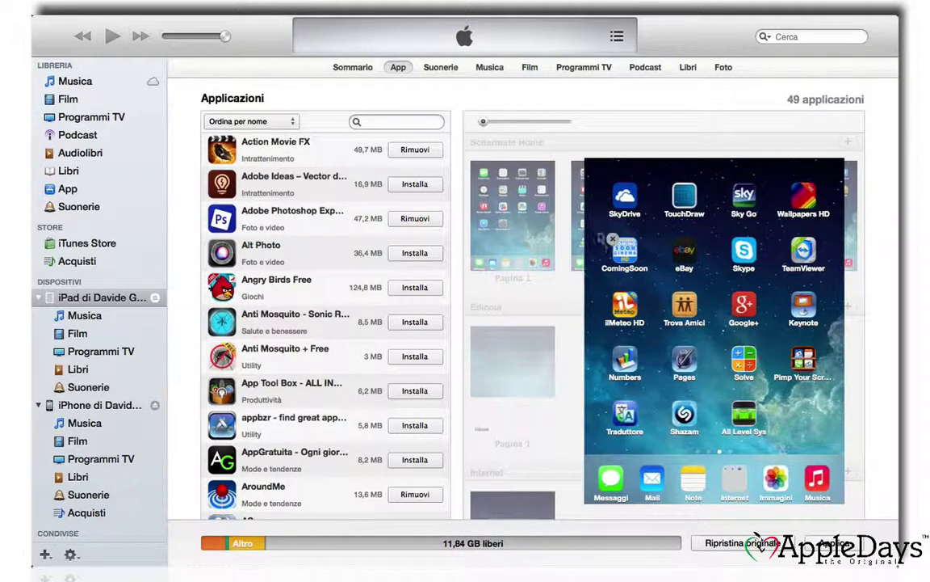
left_click(580, 228)
double_click(603, 226)
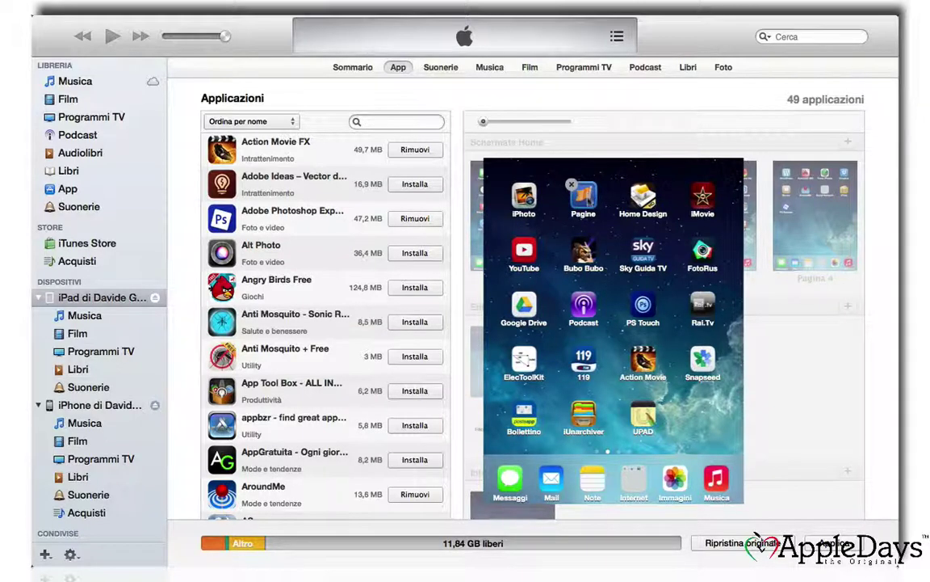
left_click_drag(588, 200, 519, 462)
double_click(519, 463)
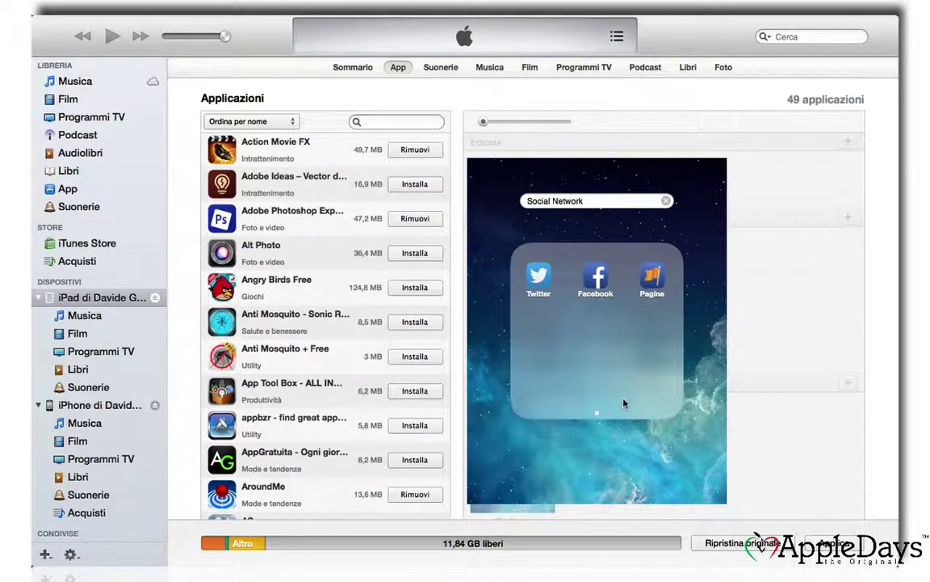
left_click(786, 387)
- Review the iPad's folders and preview home screen pages 1, 3 and 2 at enlarged size
scroll(731, 421, "down", 10)
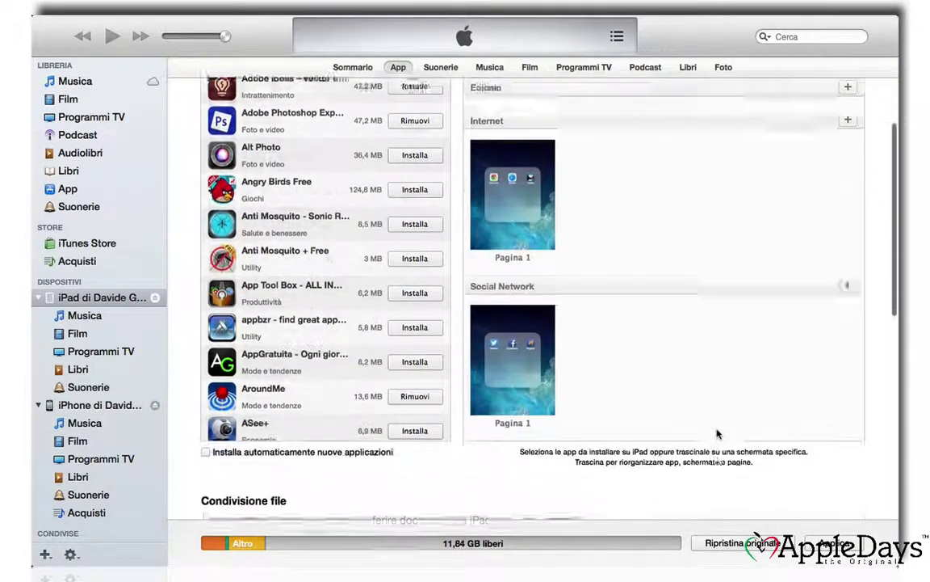
scroll(721, 429, "up", 6)
scroll(721, 429, "up", 5)
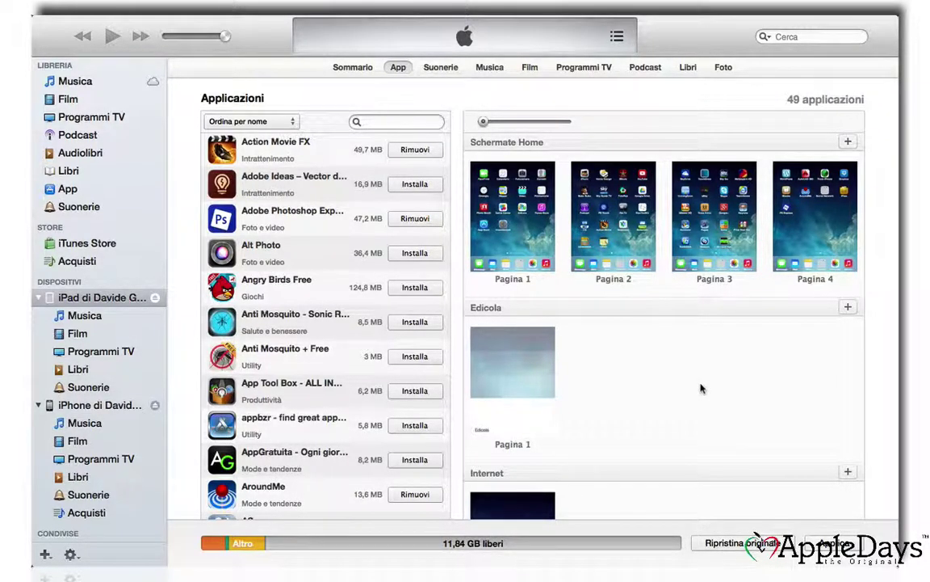
double_click(500, 211)
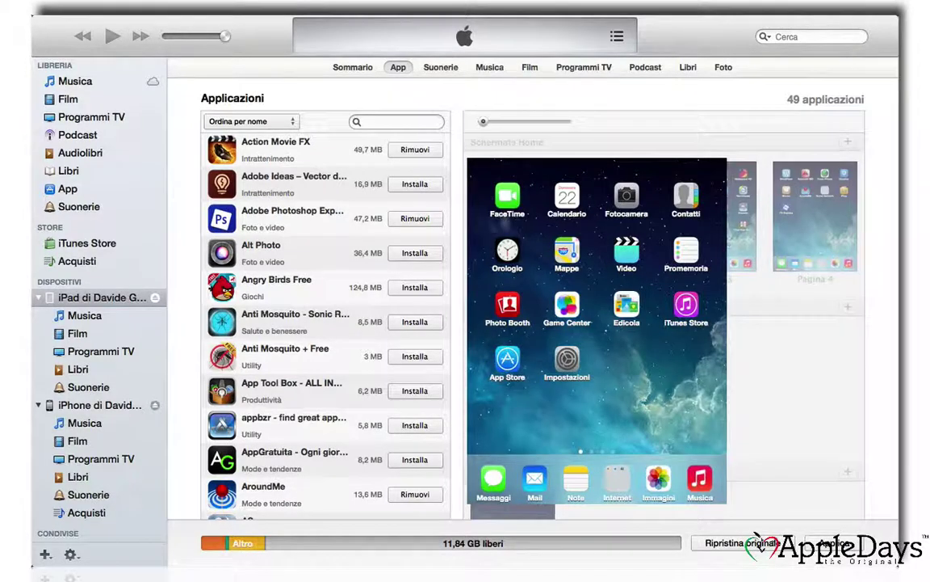
left_click(736, 231)
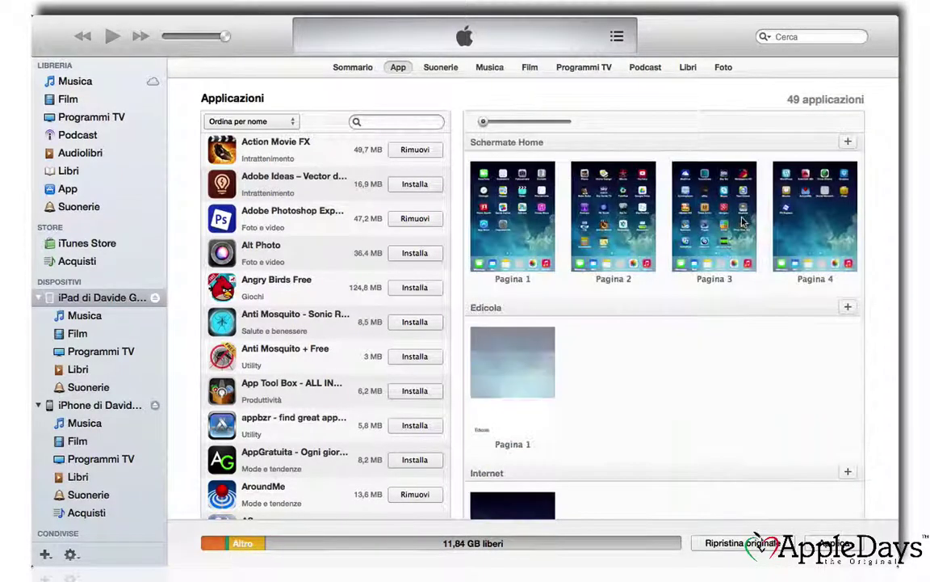
double_click(736, 218)
left_click(578, 229)
double_click(509, 226)
left_click(748, 218)
double_click(601, 217)
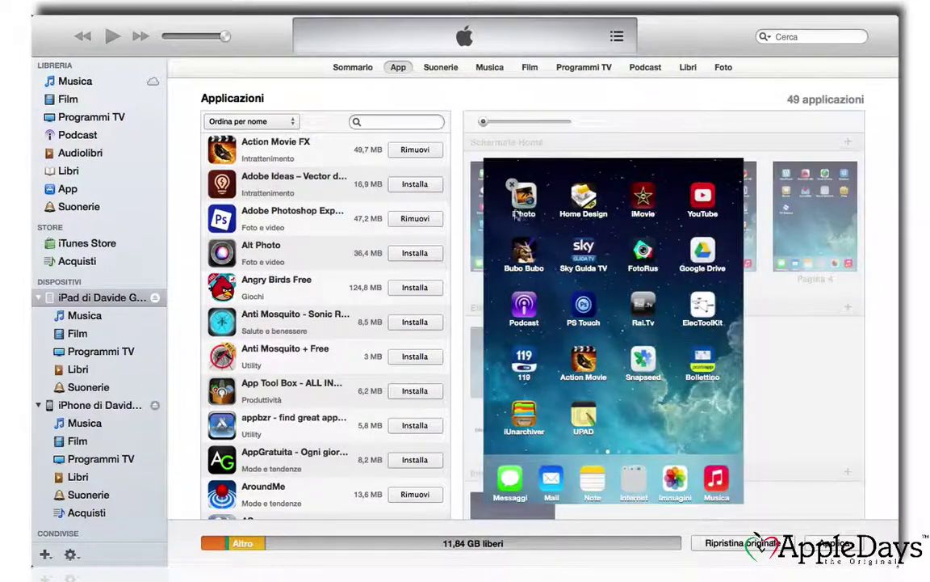
left_click(831, 209)
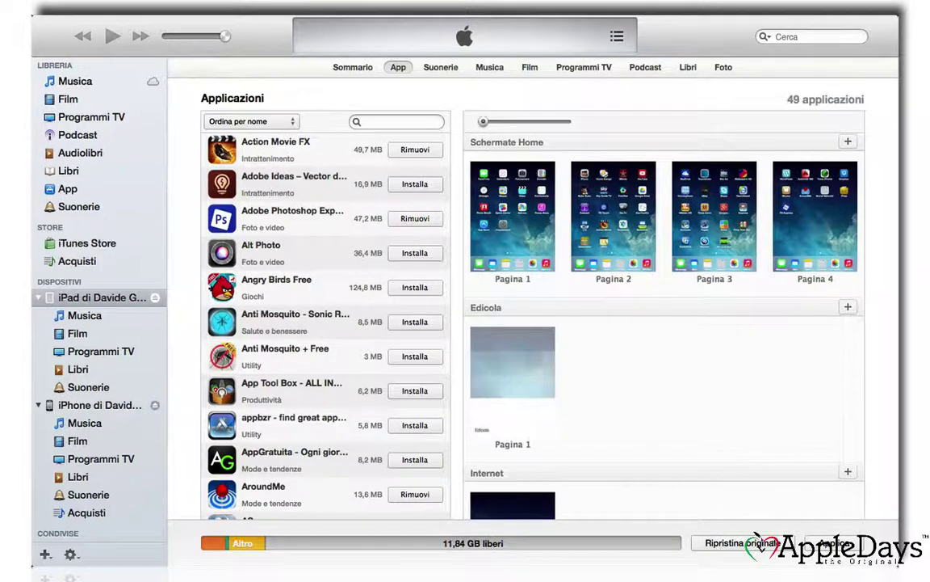
- Switch to the iPhone's app layout, applying the pending changes to the iPad
left_click(96, 407)
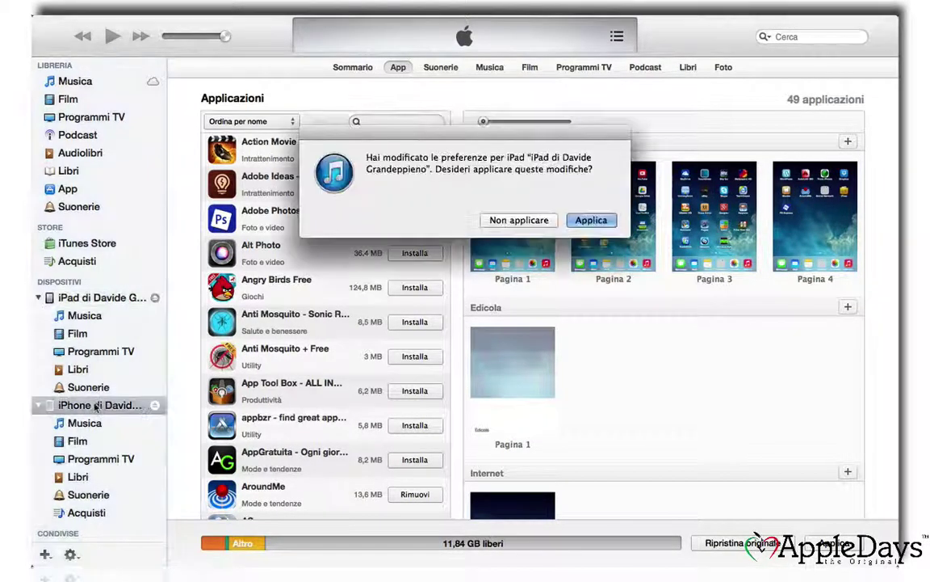
left_click(590, 220)
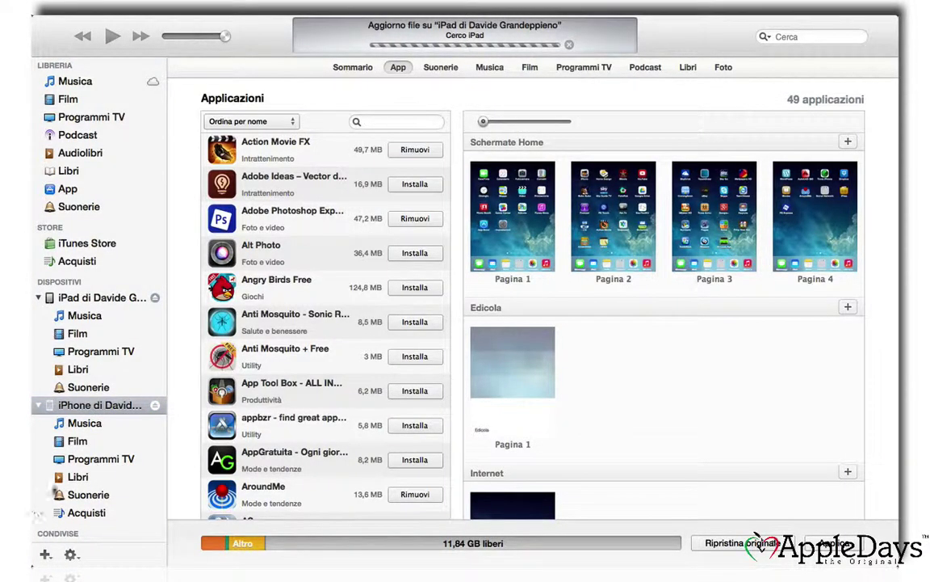
left_click(63, 405)
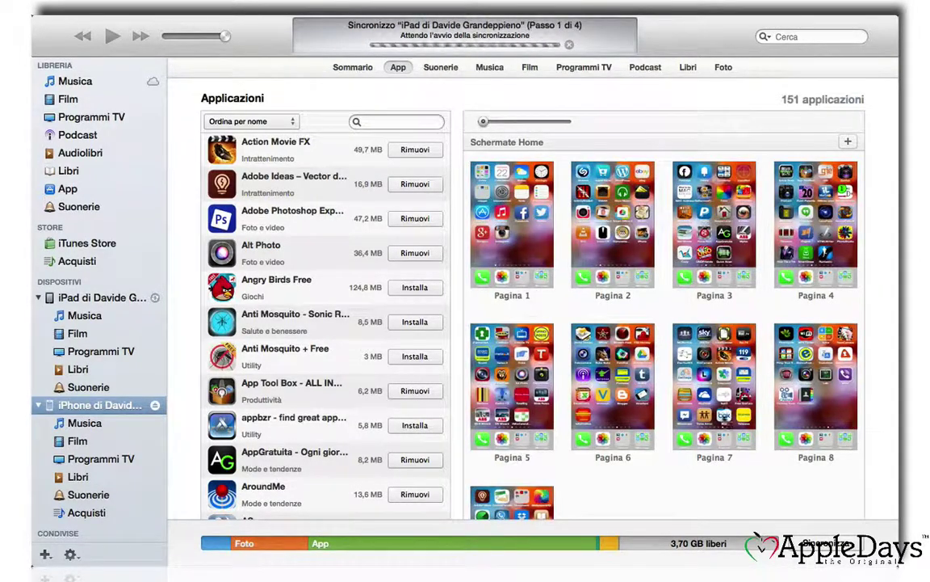
- Group Slide Rules with DS Wizard in a new folder named ABB on iPhone home screen page 5, and add 64-8 Wizard
scroll(704, 469, "down", 3)
scroll(704, 469, "up", 4)
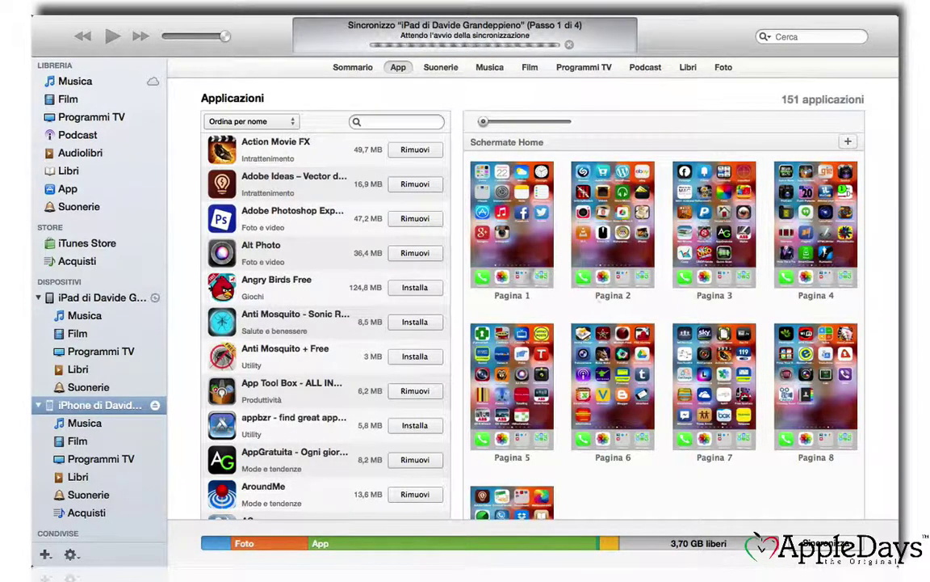
double_click(519, 378)
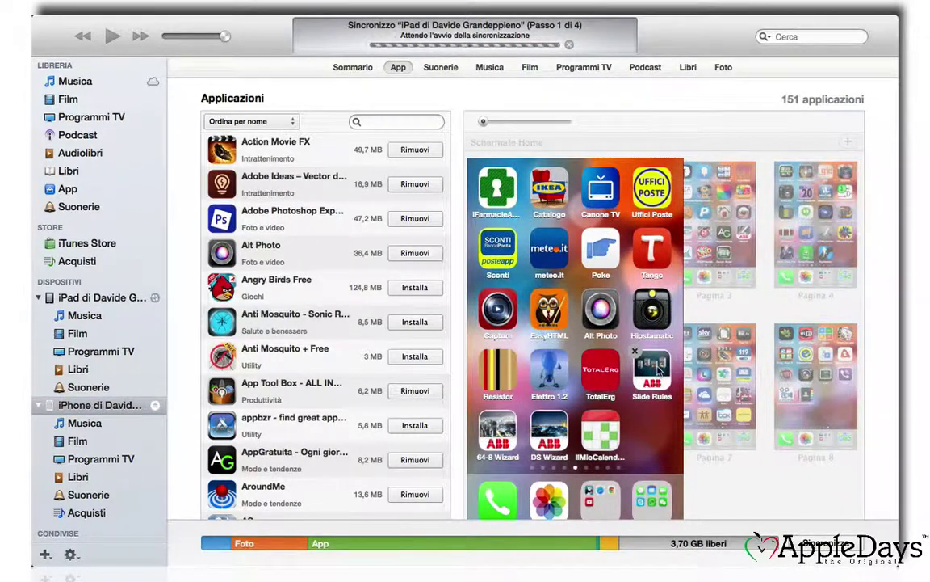
left_click_drag(659, 369, 549, 436)
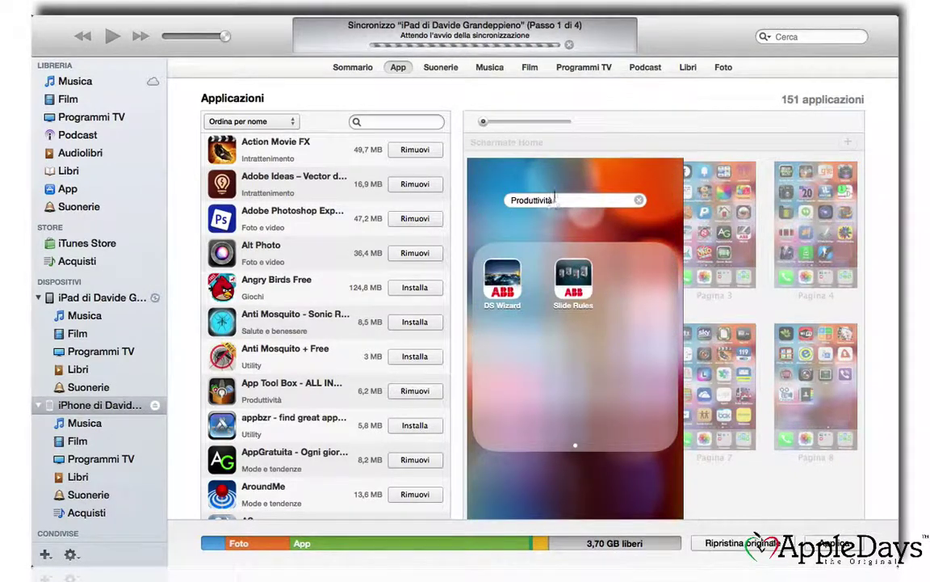
double_click(555, 198)
type("ABB")
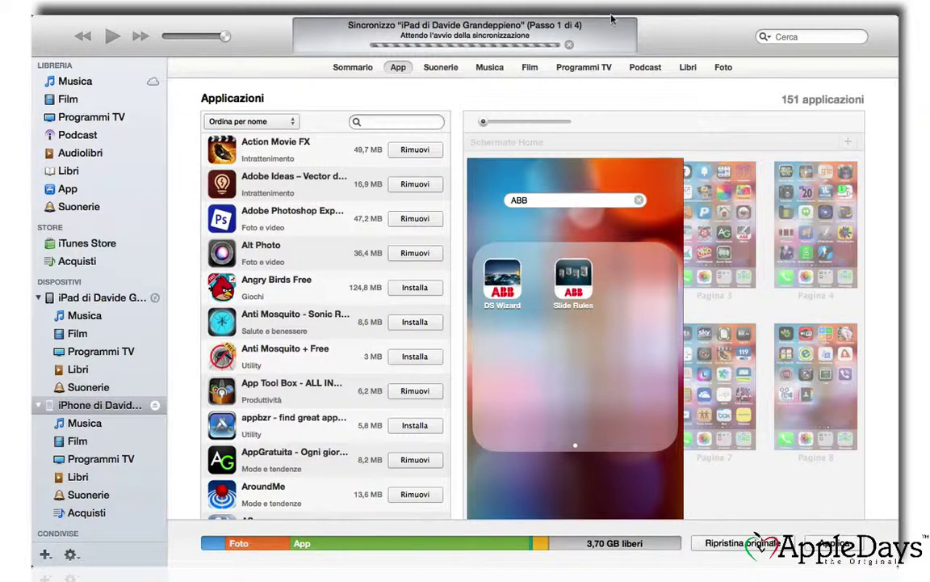
left_click(598, 166)
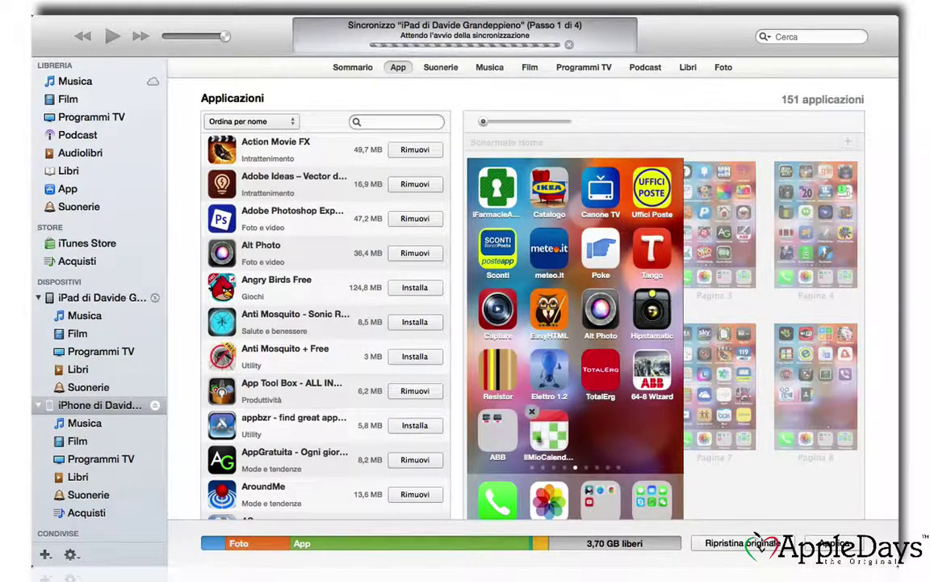
left_click_drag(653, 383, 485, 438)
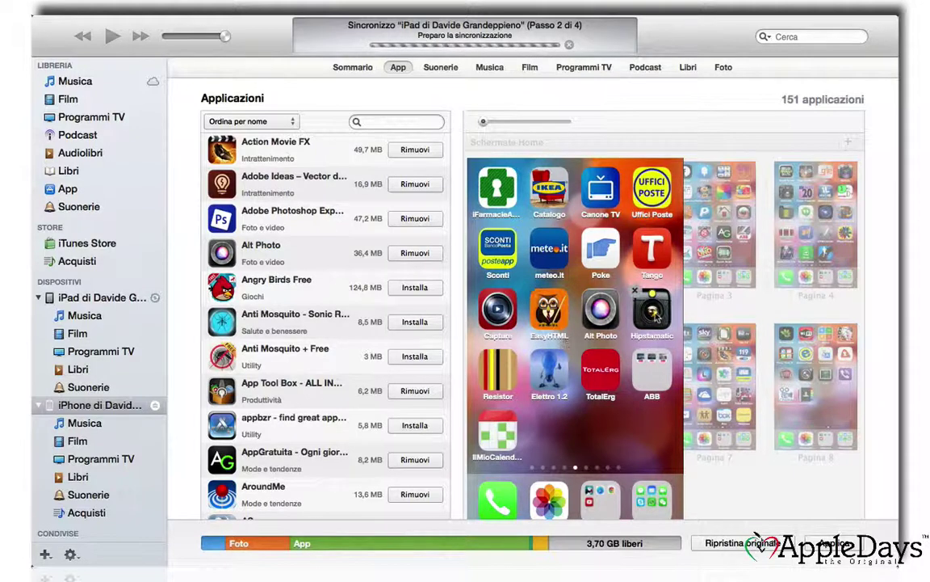
- Group Hipstamatic with Alt Photo in a new folder on home screen page 5 and add the Capture app to it
left_click_drag(656, 317, 600, 318)
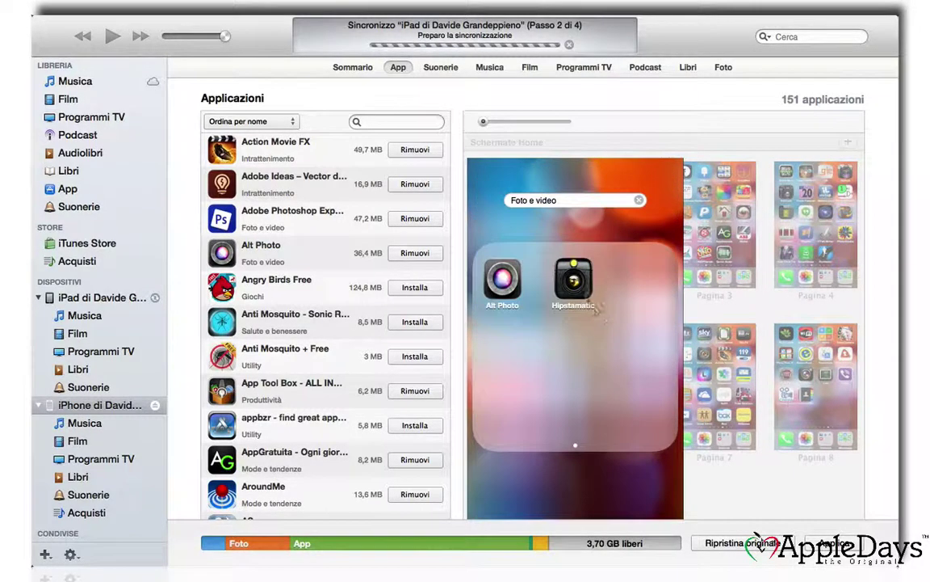
left_click(611, 229)
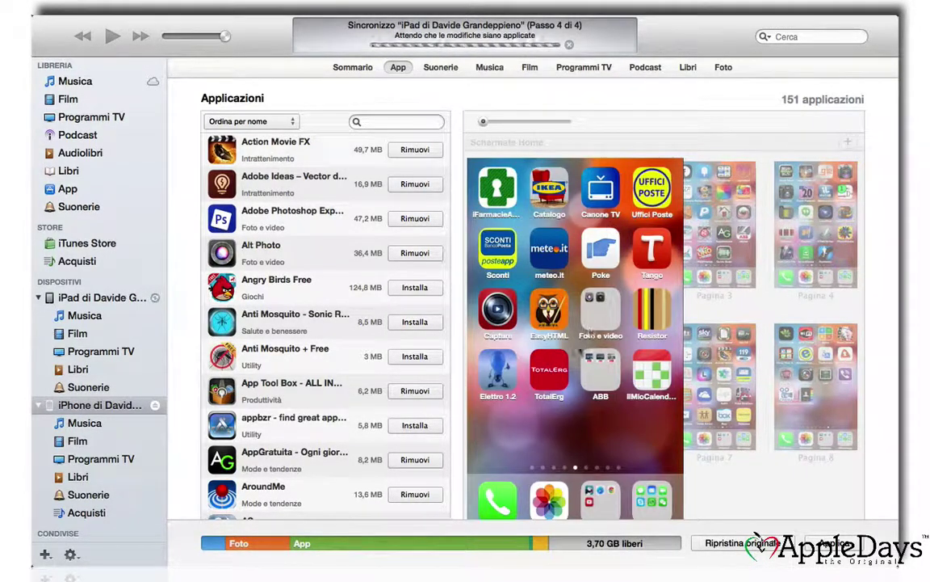
left_click_drag(496, 313, 599, 312)
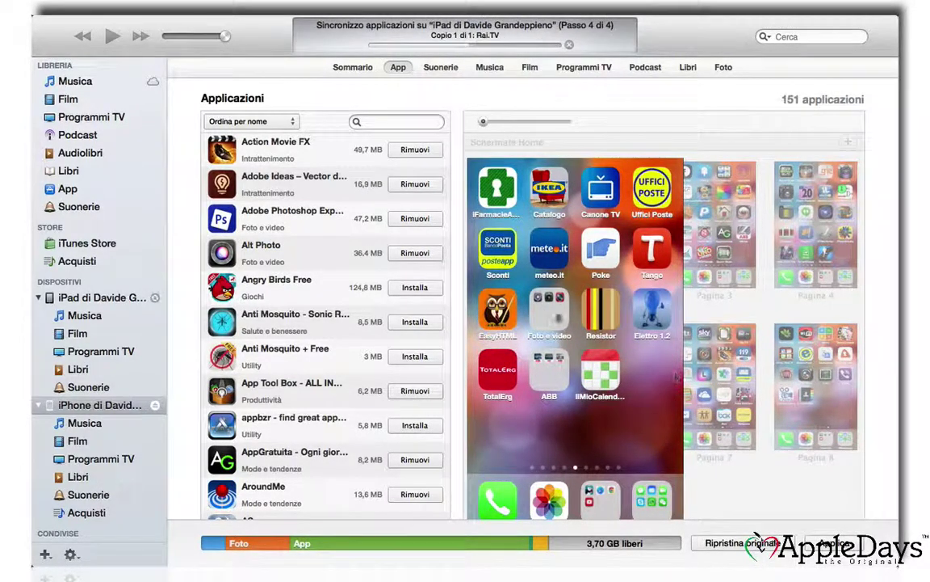
scroll(633, 361, "down", 4)
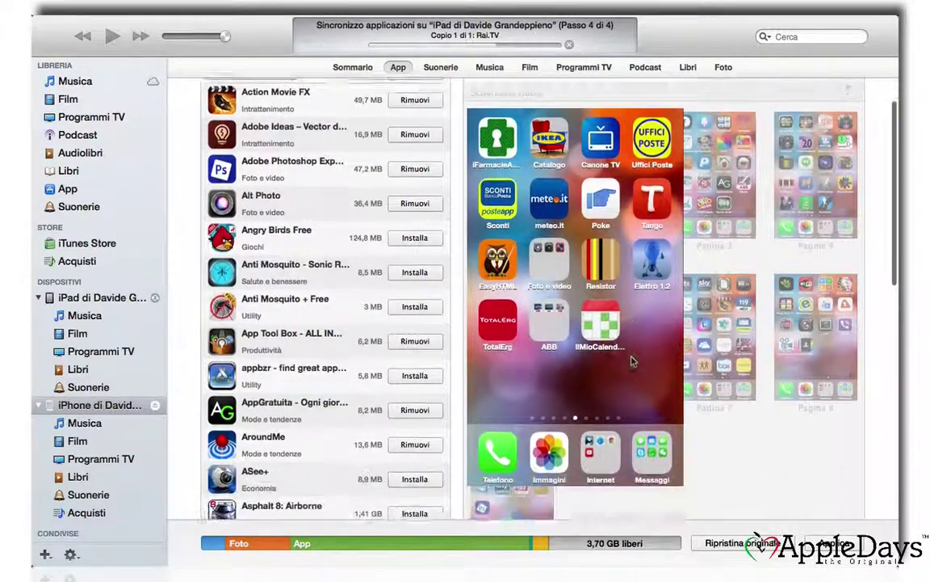
scroll(633, 361, "up", 3)
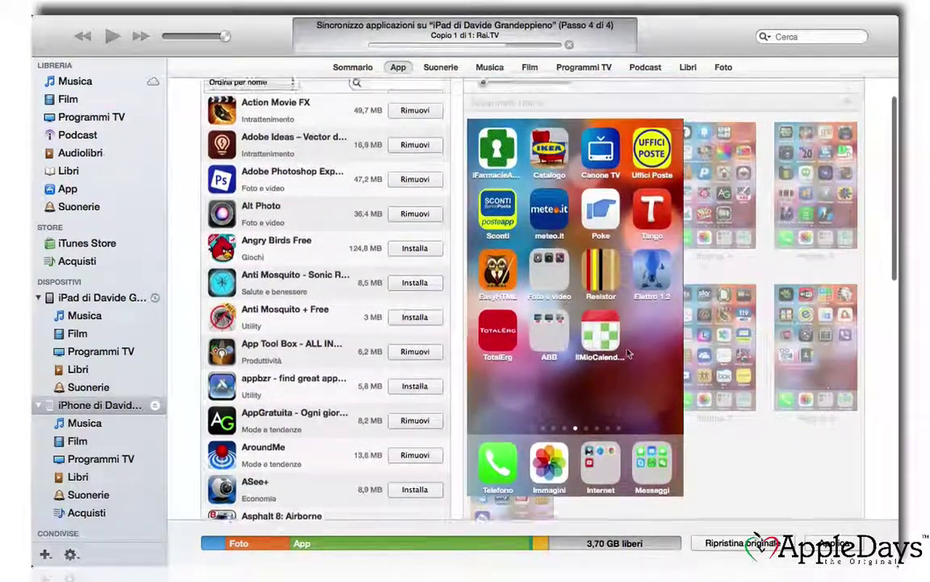
left_click(731, 281)
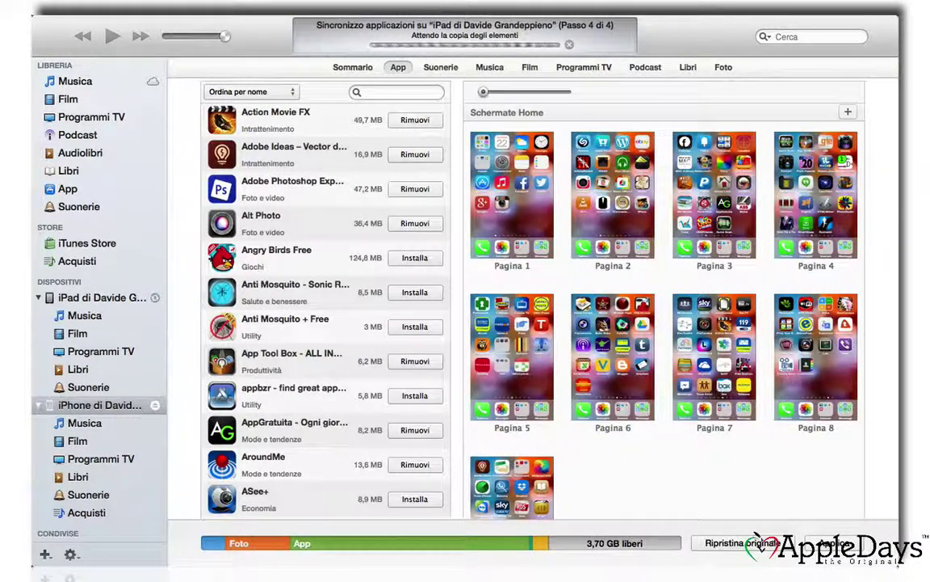
- Move the Landcam app from home screen page 2 into the Foto e video folder
left_click(522, 362)
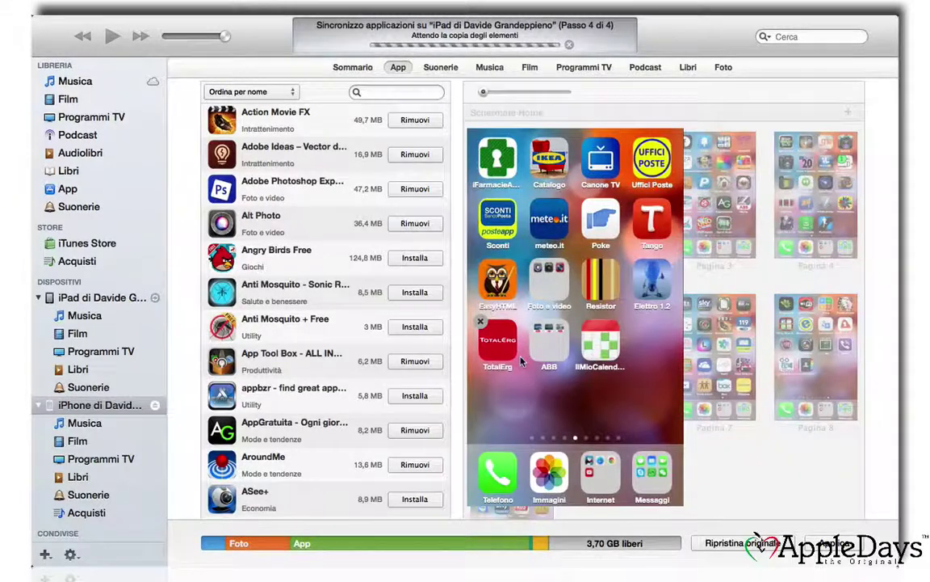
left_click(723, 454)
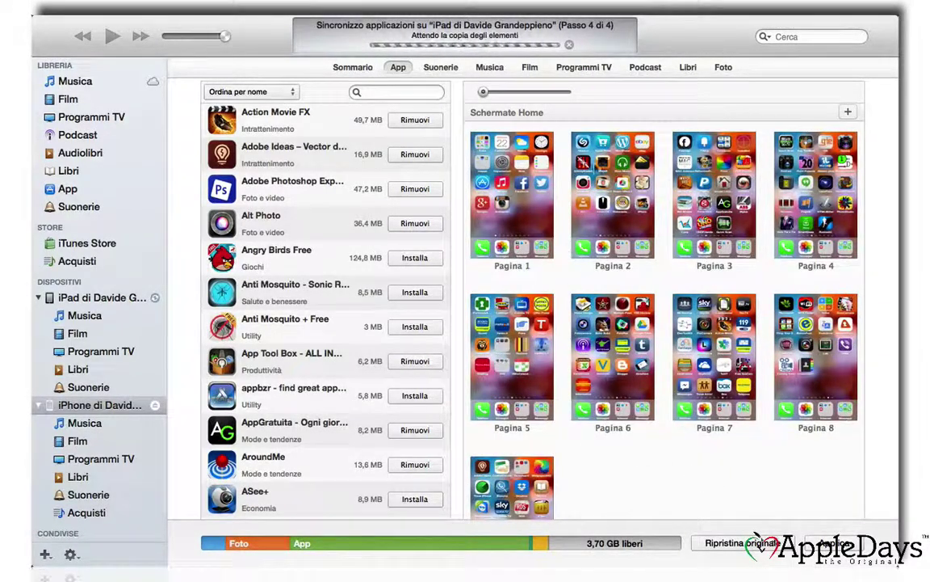
double_click(620, 184)
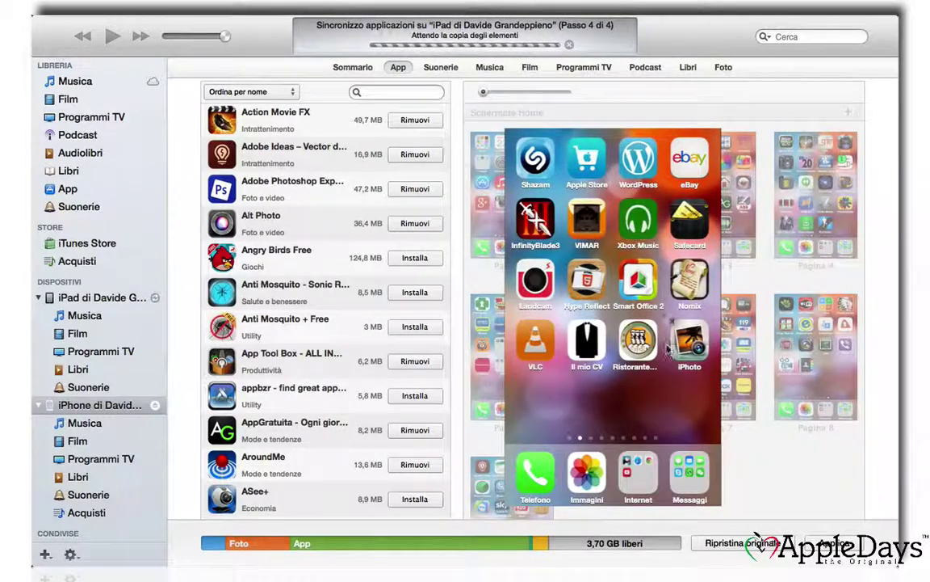
mouse_move(531, 263)
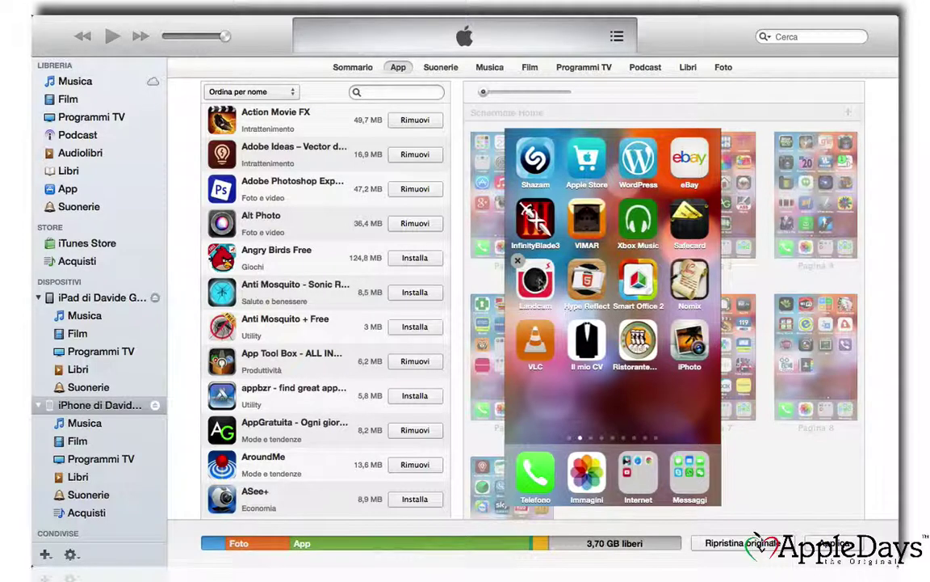
left_click(541, 278)
left_click_drag(541, 279, 537, 462)
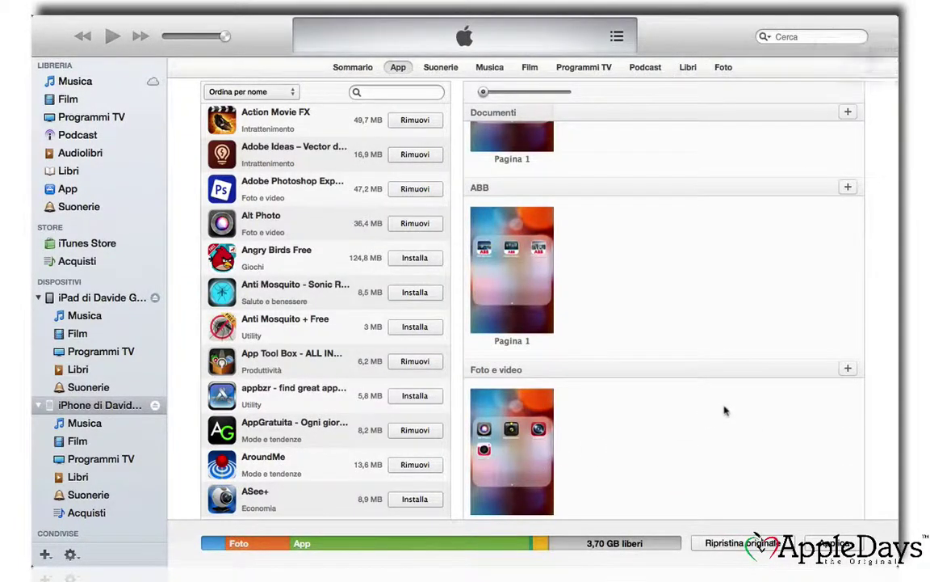
- Move the Genius, ProCam and LensFlare apps together from home screen page 4 into the Foto e video folder
scroll(734, 396, "up", 10)
scroll(731, 394, "up", 10)
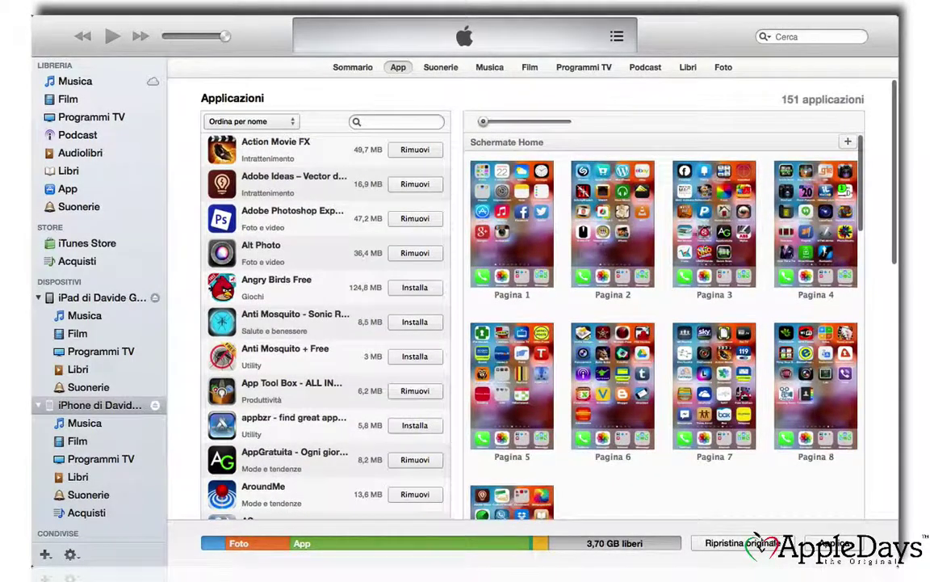
double_click(719, 246)
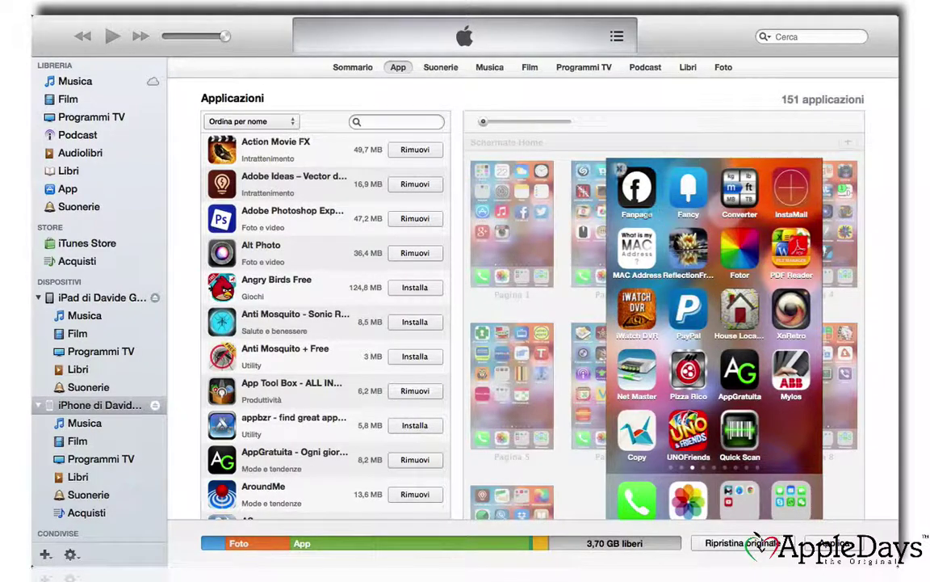
left_click(556, 304)
double_click(838, 215)
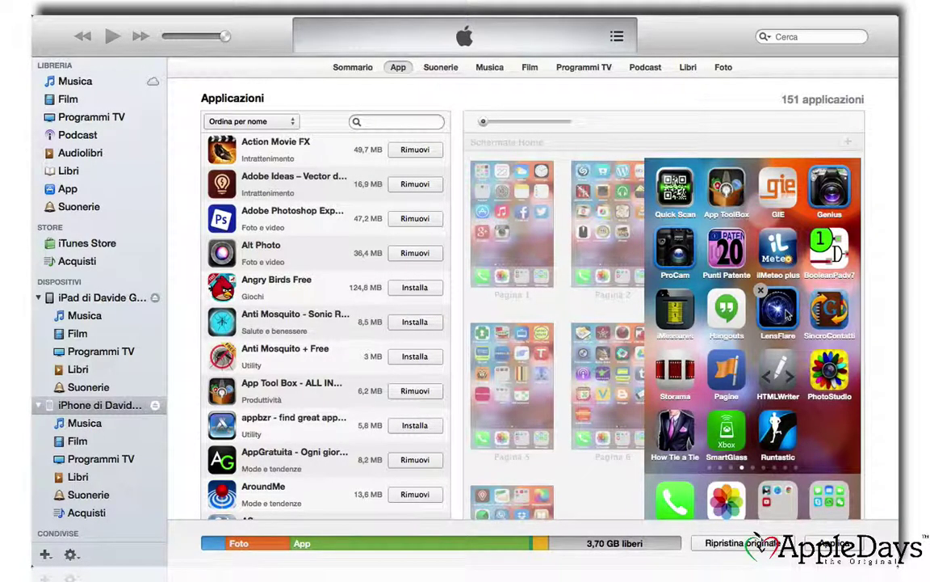
left_click_drag(785, 311, 538, 482)
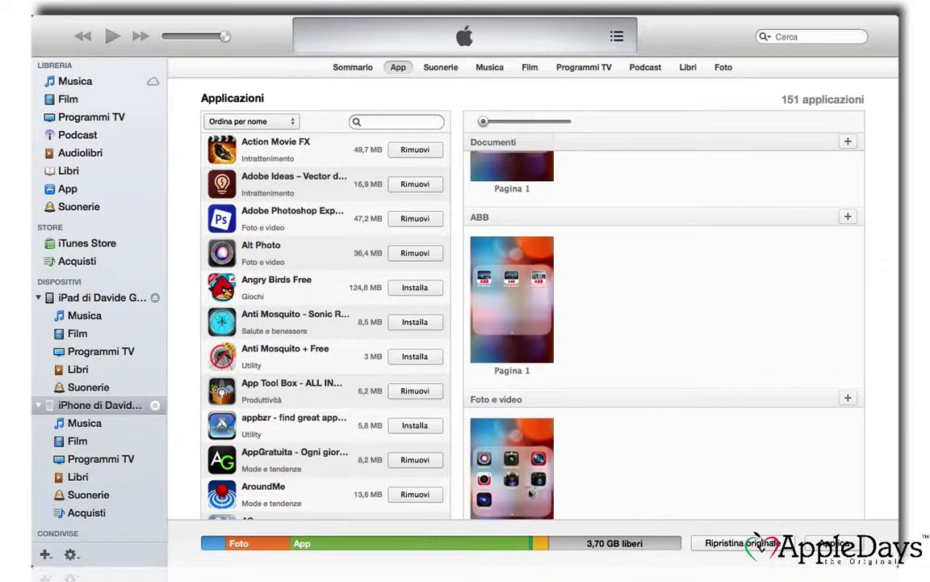
- Check the contents of the Foto e video folder and look through home screen pages 6, 7 and 8 for more photo apps
double_click(528, 494)
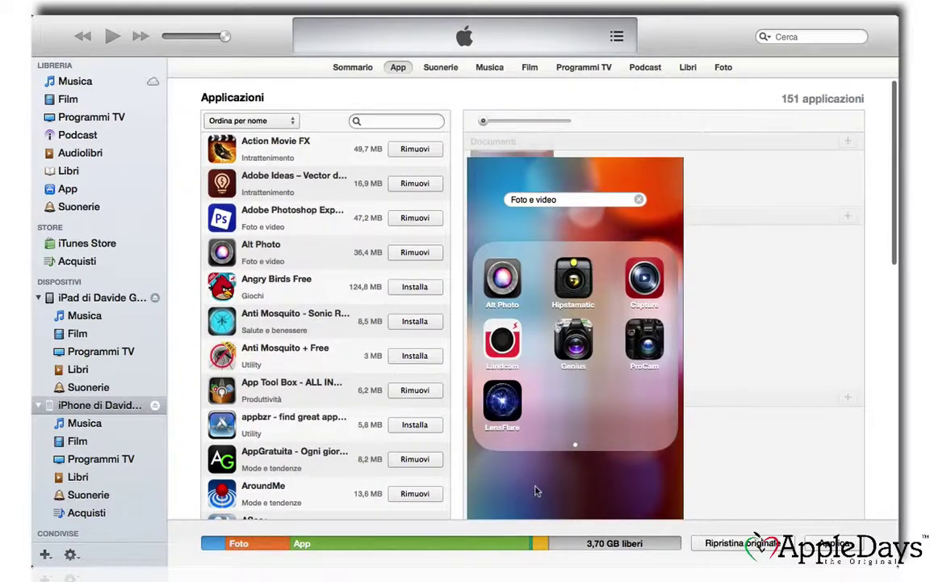
left_click(770, 327)
scroll(704, 178, "up", 15)
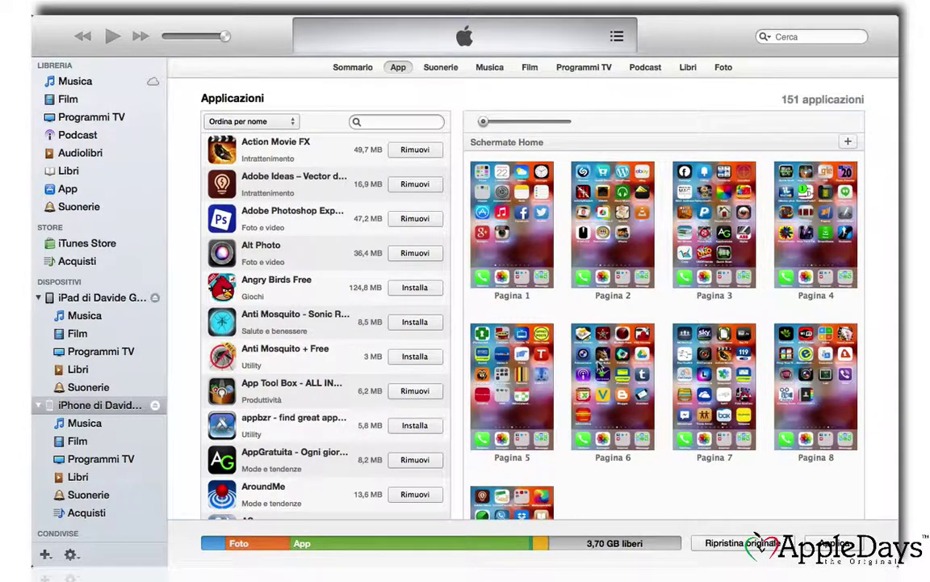
double_click(600, 367)
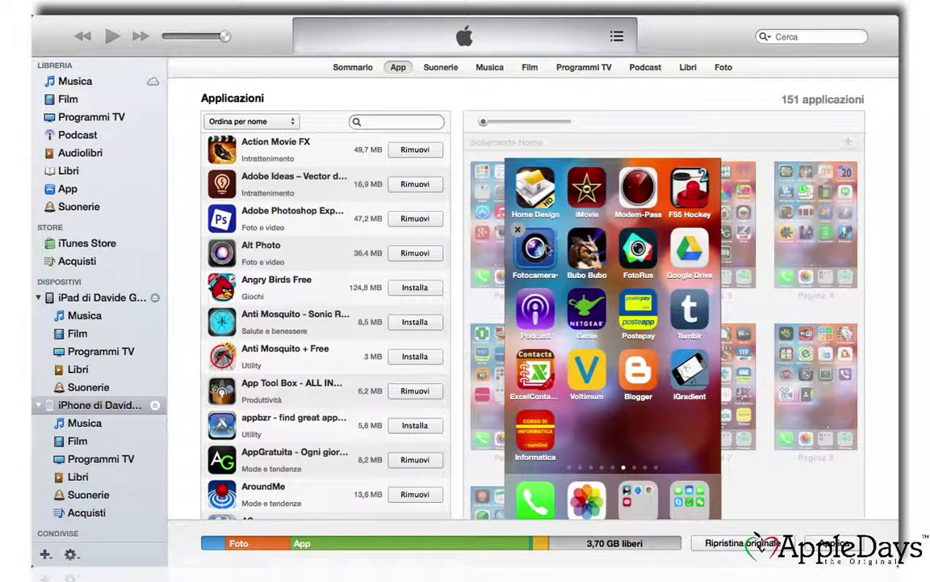
left_click(785, 306)
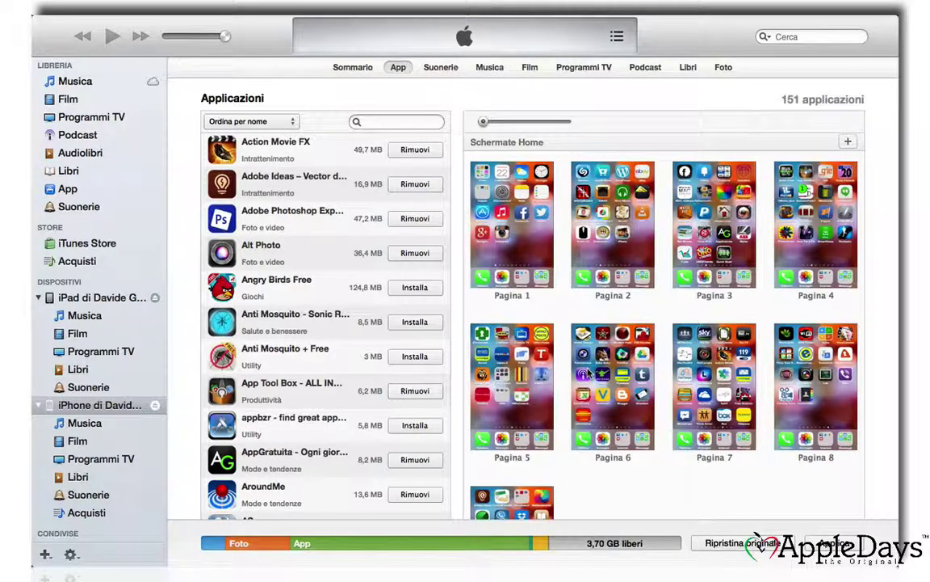
left_click(700, 373)
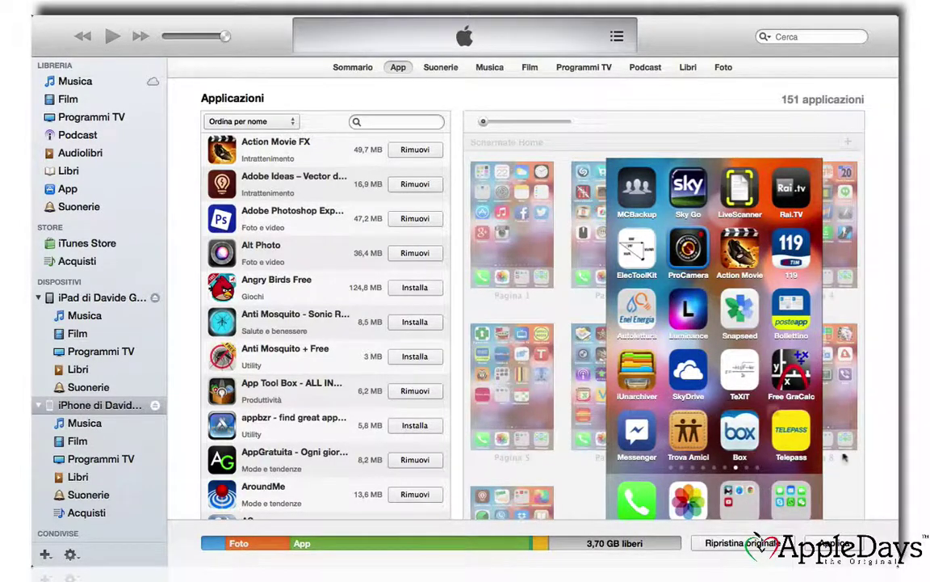
left_click(850, 483)
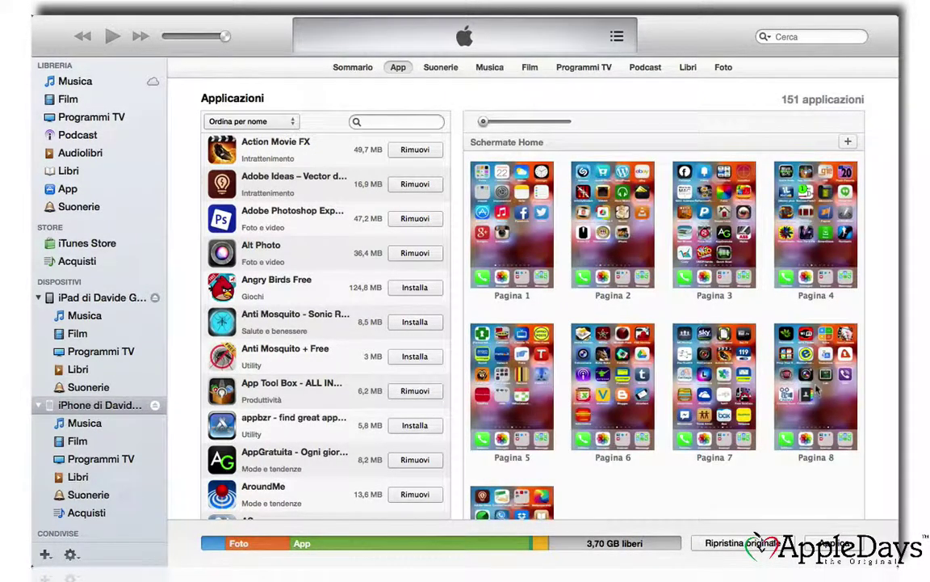
left_click(817, 391)
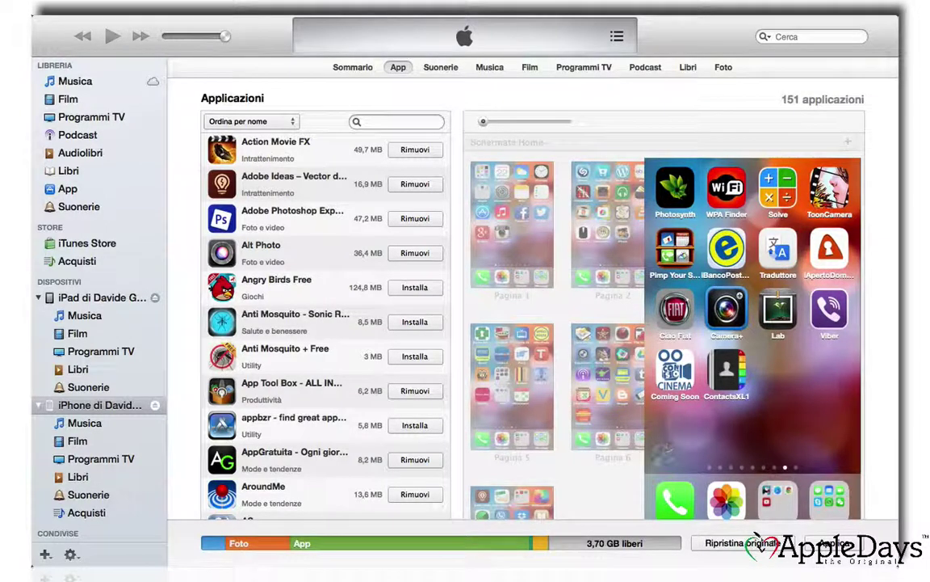
left_click(610, 488)
scroll(615, 488, "down", 3)
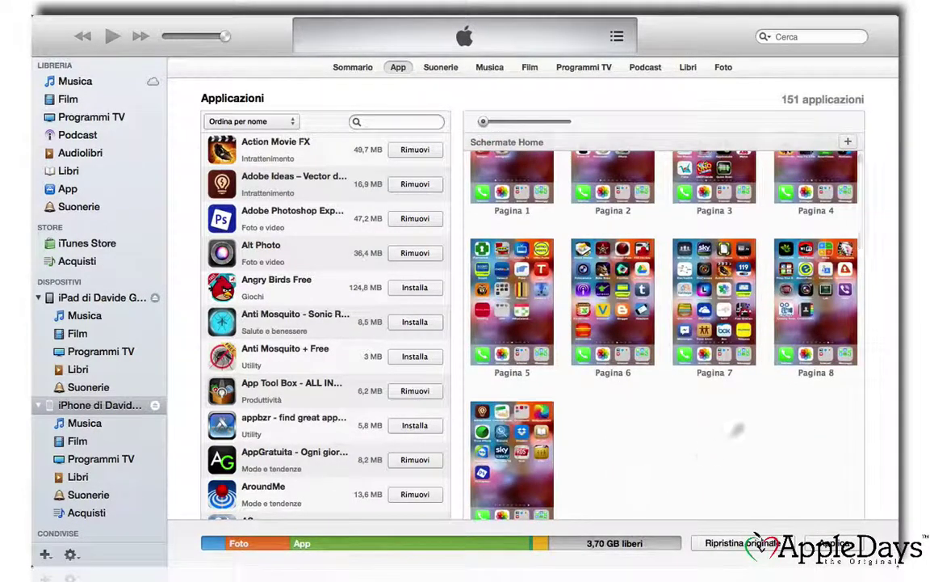
- Move the Camera+ app from home screen page 8 into the Foto e video folder
double_click(833, 302)
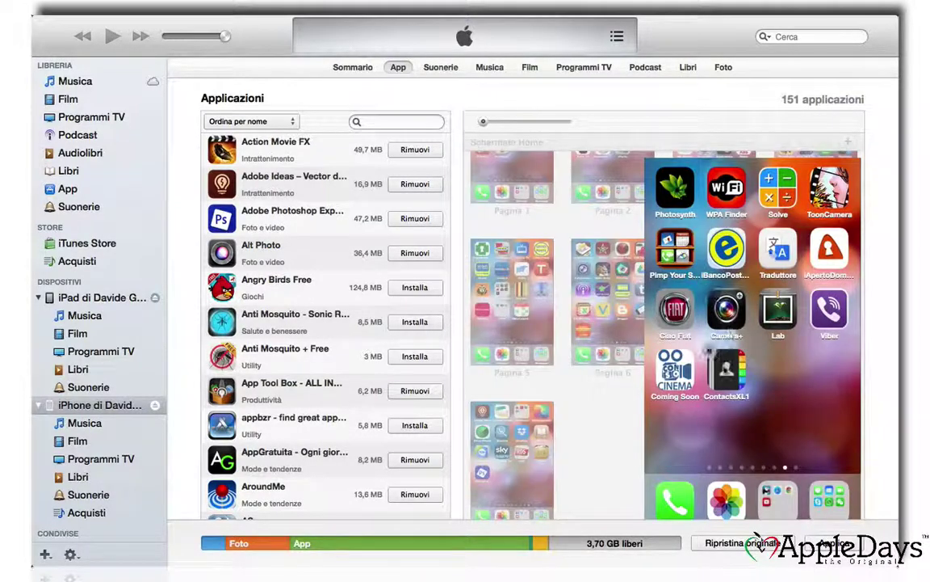
mouse_move(728, 371)
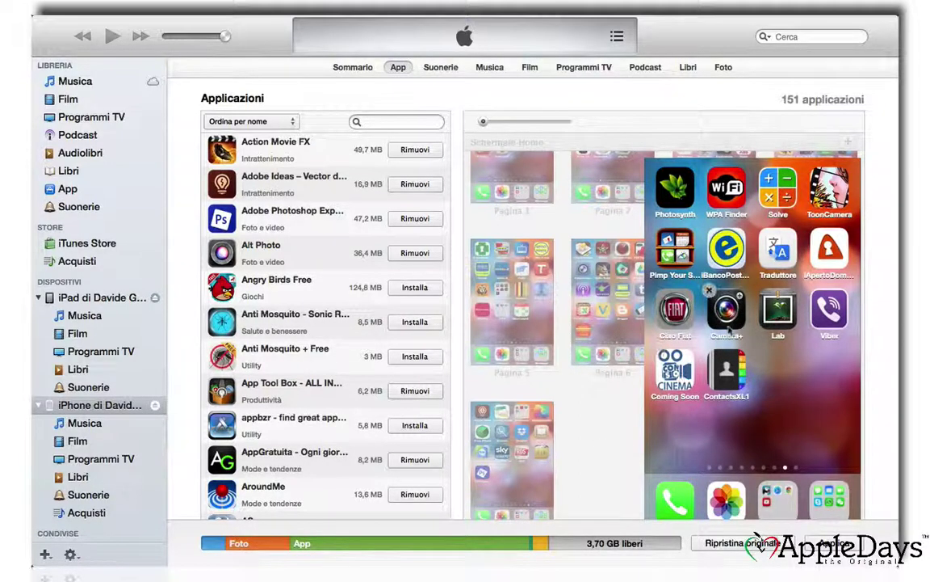
mouse_move(727, 310)
left_click(728, 309)
left_click_drag(727, 308, 611, 519)
left_click_drag(612, 517, 518, 486)
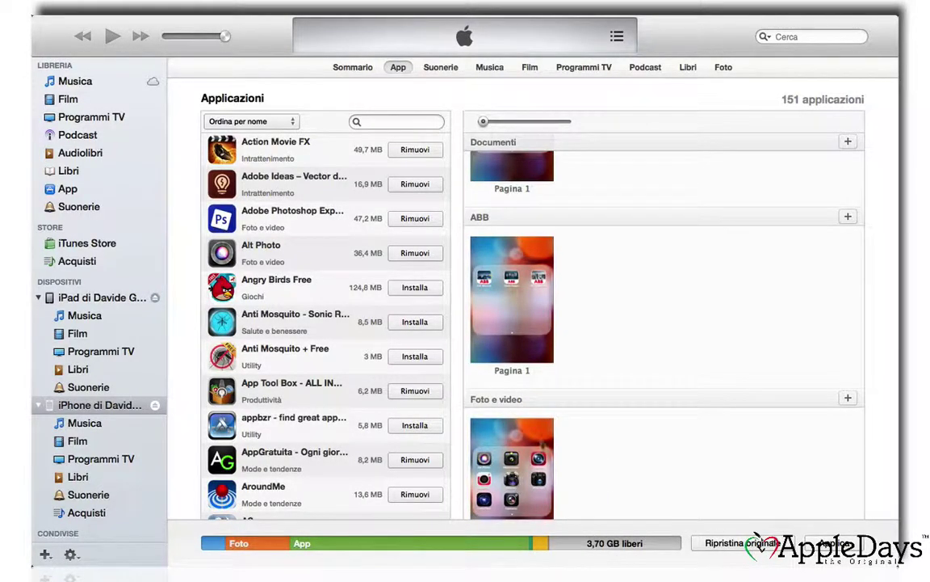
- Move the ProCamera app from home screen page 7 into the Foto e video folder
scroll(696, 328, "up", 15)
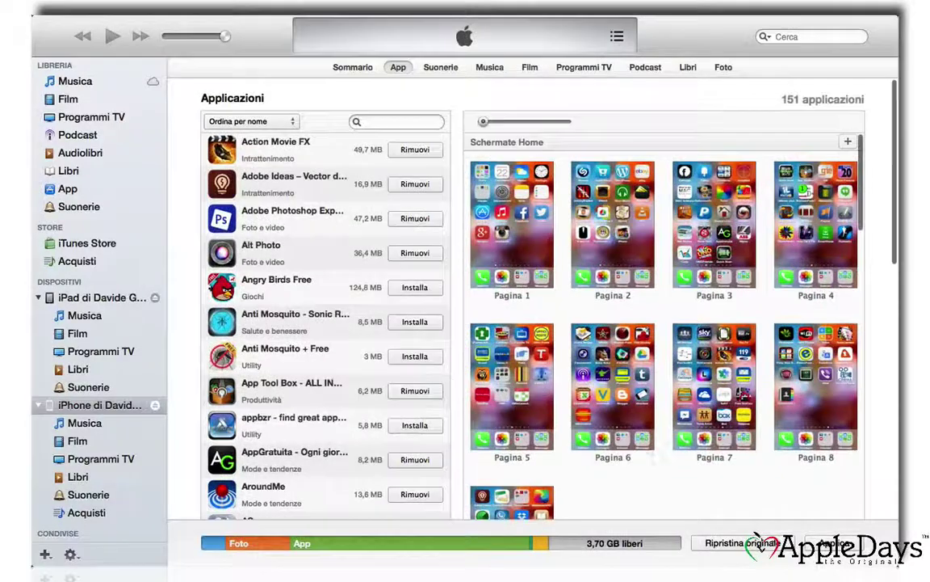
double_click(711, 380)
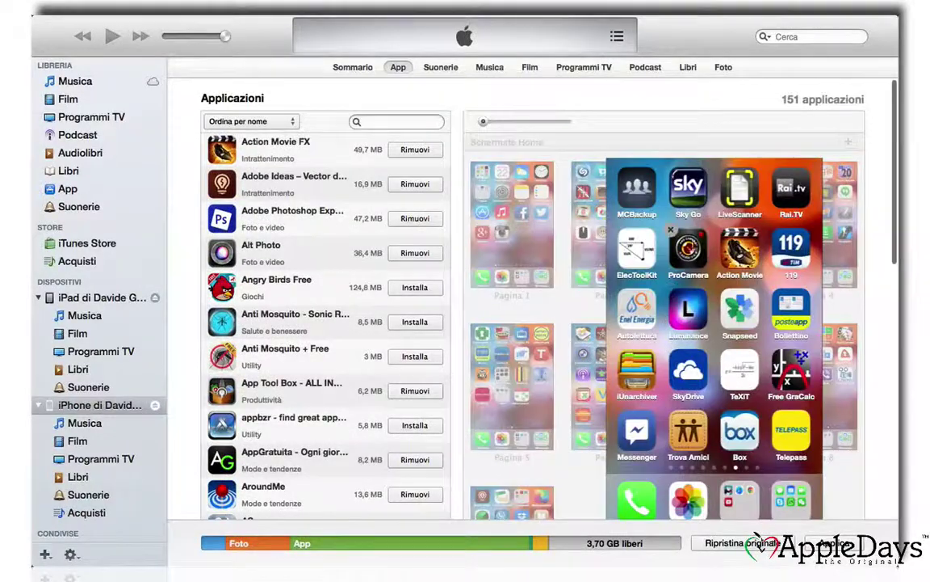
left_click_drag(689, 248, 521, 489)
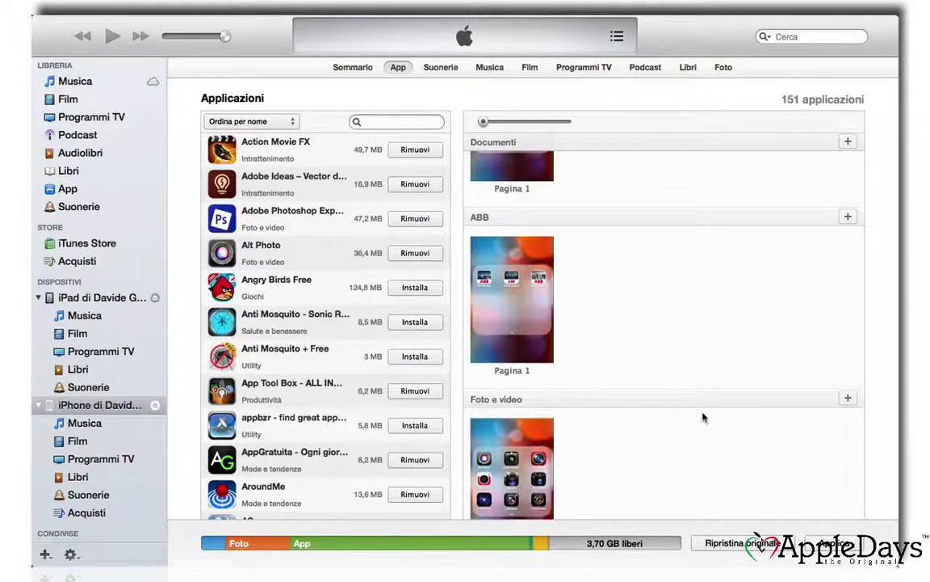
- Move the Foto e video folder from home screen page 5 to page 1, after Instagram
scroll(710, 413, "up", 15)
scroll(710, 413, "down", 10)
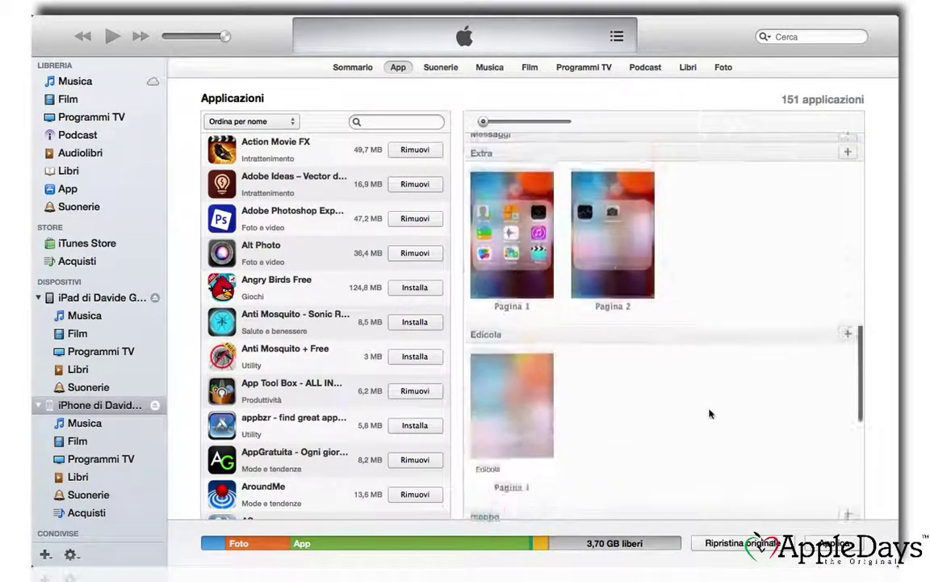
scroll(710, 413, "up", 4)
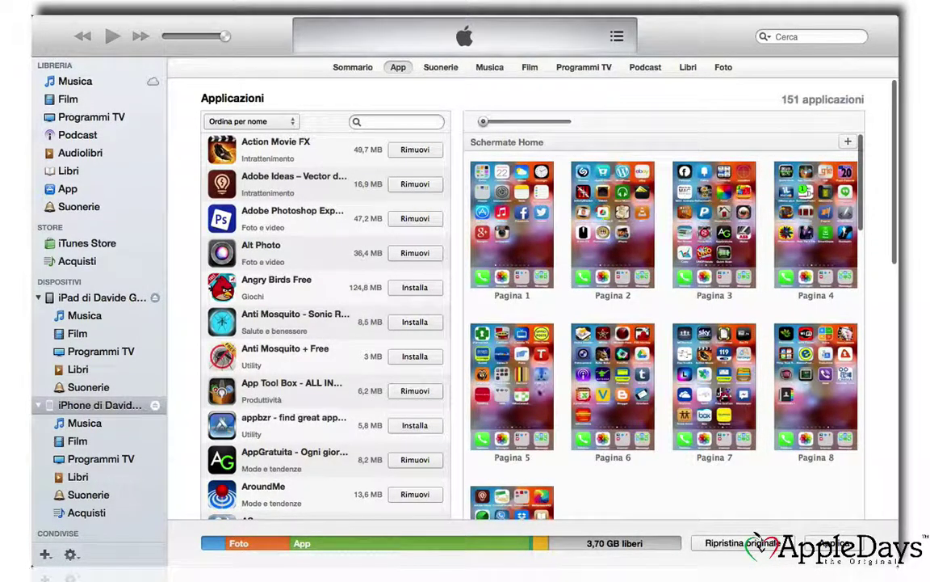
double_click(515, 386)
left_click_drag(544, 304, 621, 376)
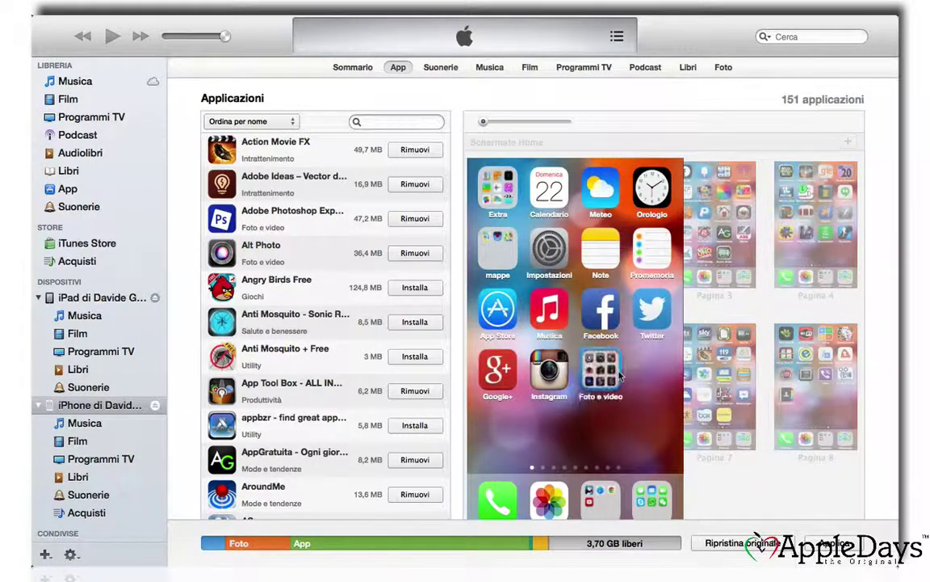
- Place the mappe and Foto e video folders right after Extra on home screen page 1, and sync the changes to the iPhone
left_click_drag(492, 249, 547, 200)
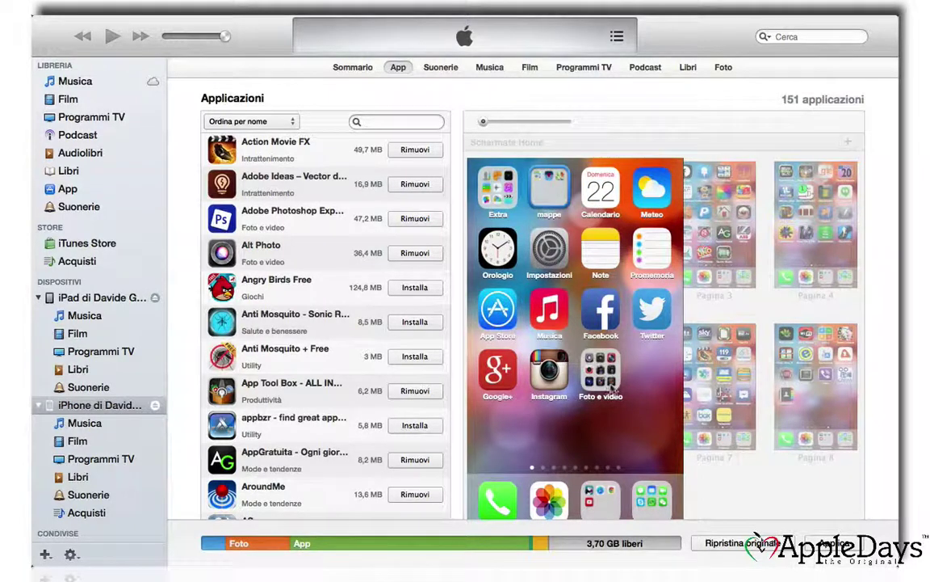
left_click_drag(594, 369, 600, 190)
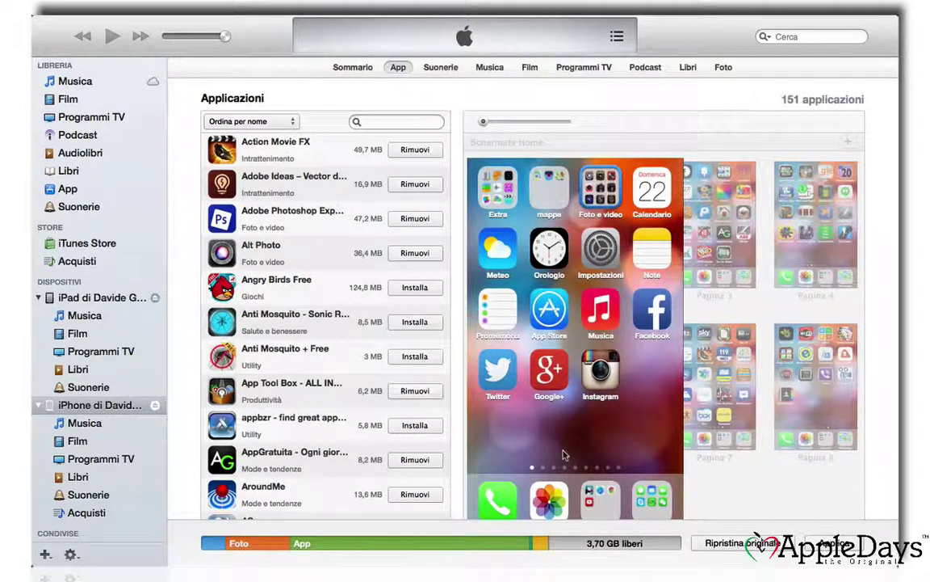
left_click(724, 482)
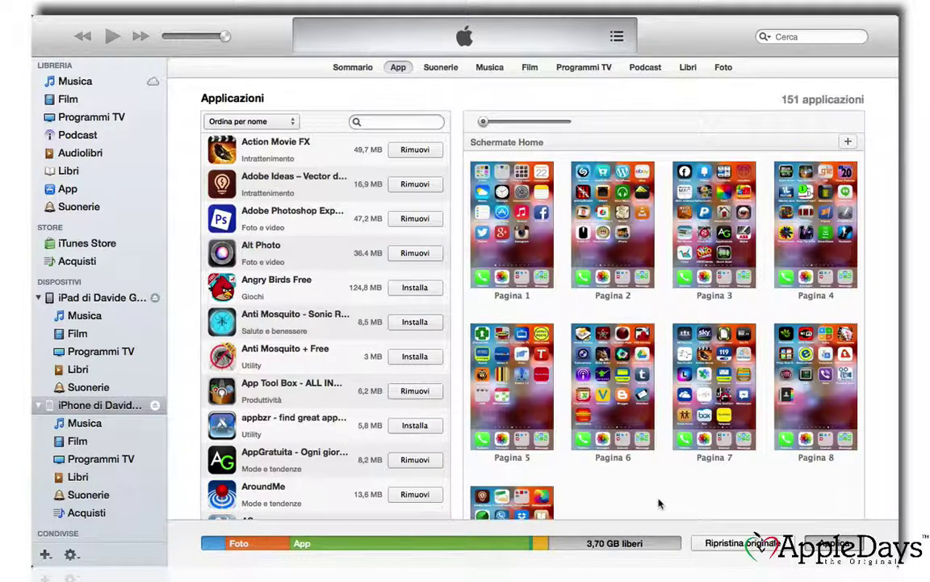
key("Return")
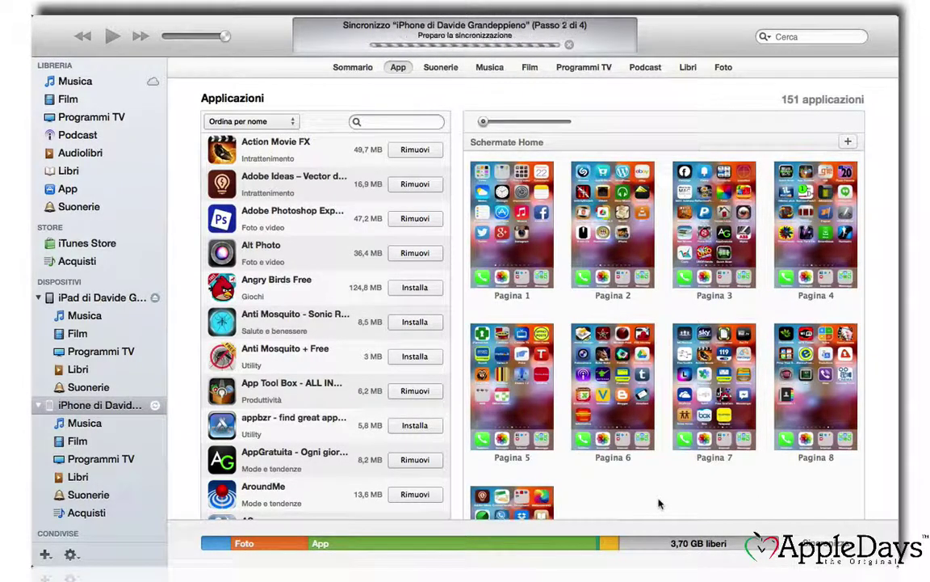